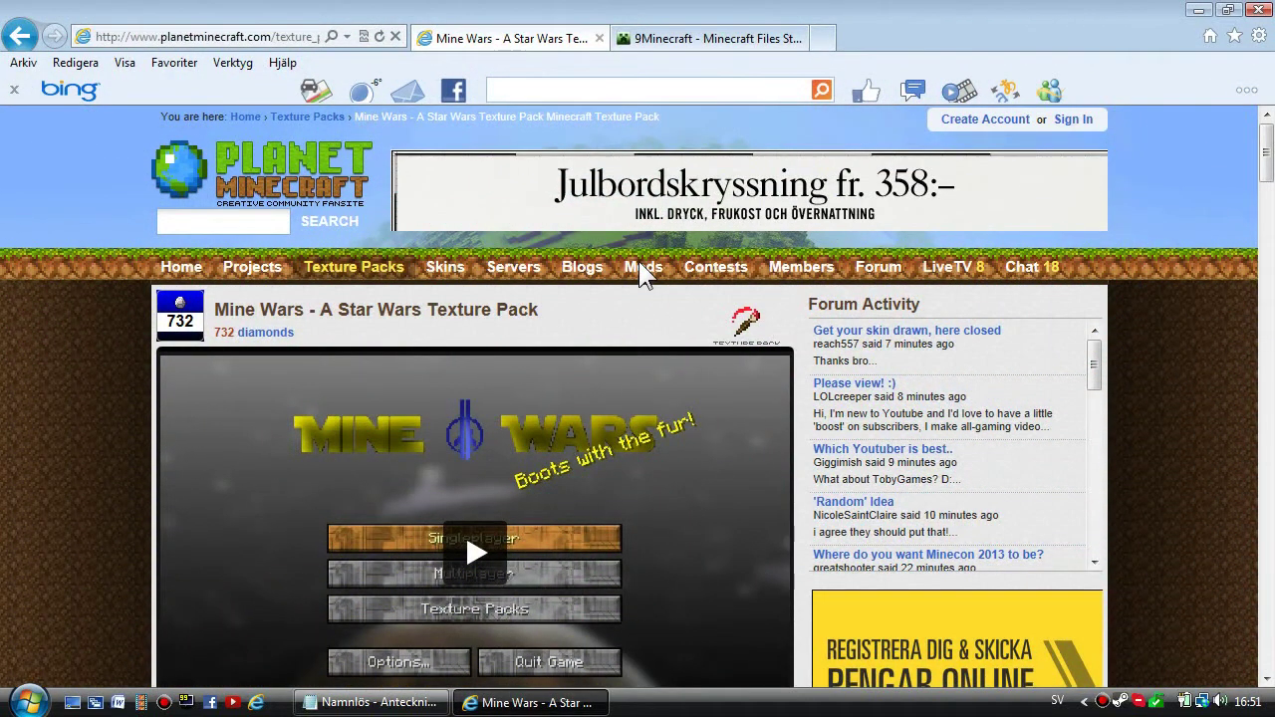
Step: Close the developer tools and open the Download Mine Wars link on the texture pack's page
{"action": "key", "text": "F12"}
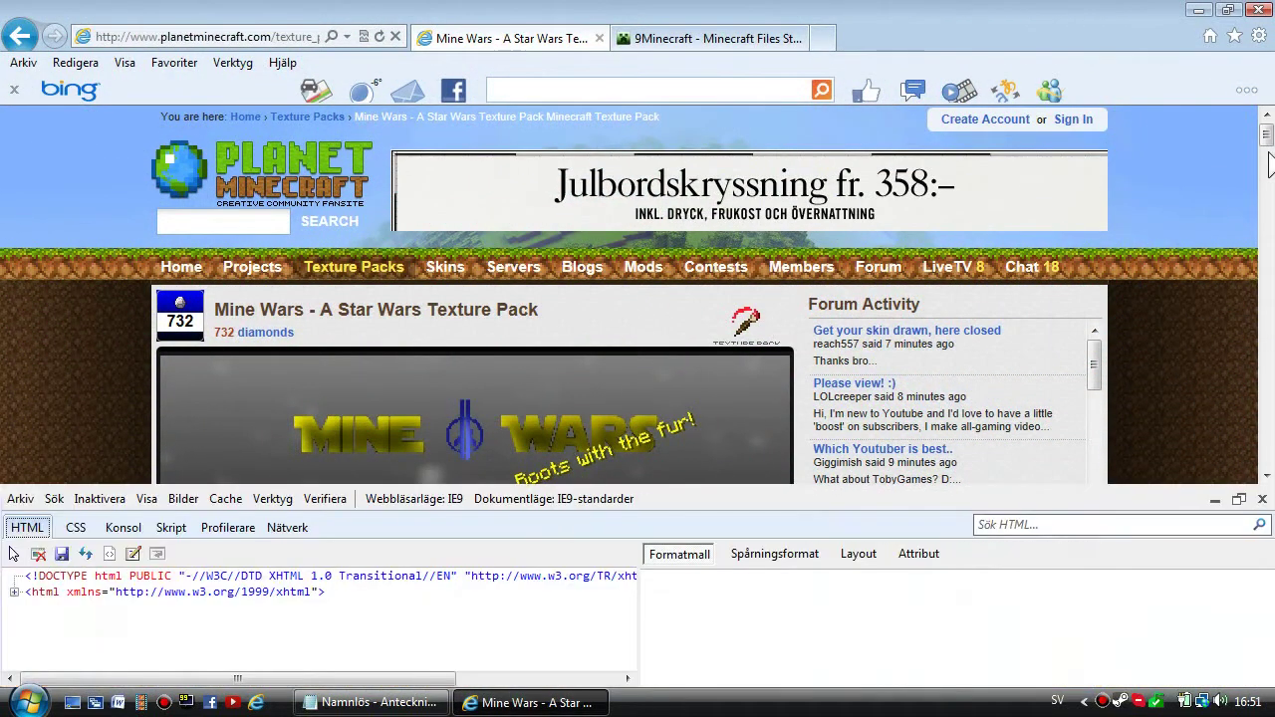
{"action": "left_click", "coordinate": [1267, 492]}
{"action": "left_click_drag", "start_coordinate": [1268, 179], "coordinate": [1264, 254]}
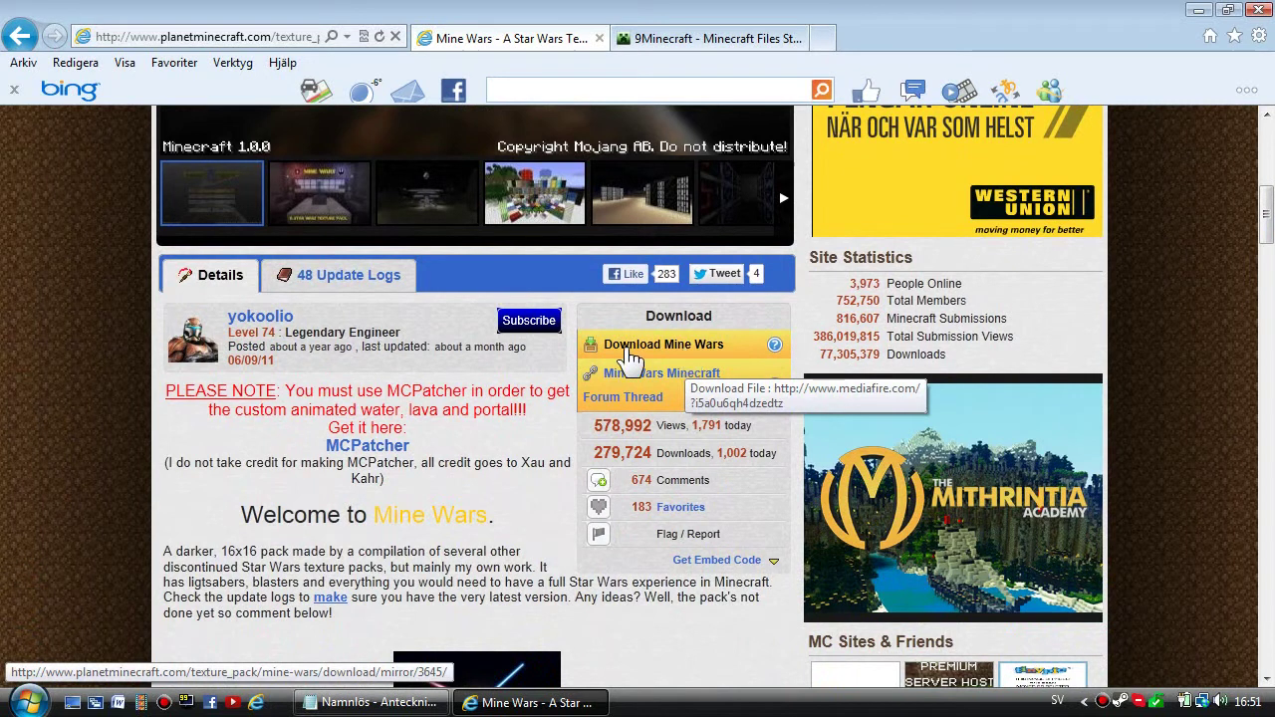
{"action": "left_click", "coordinate": [658, 348]}
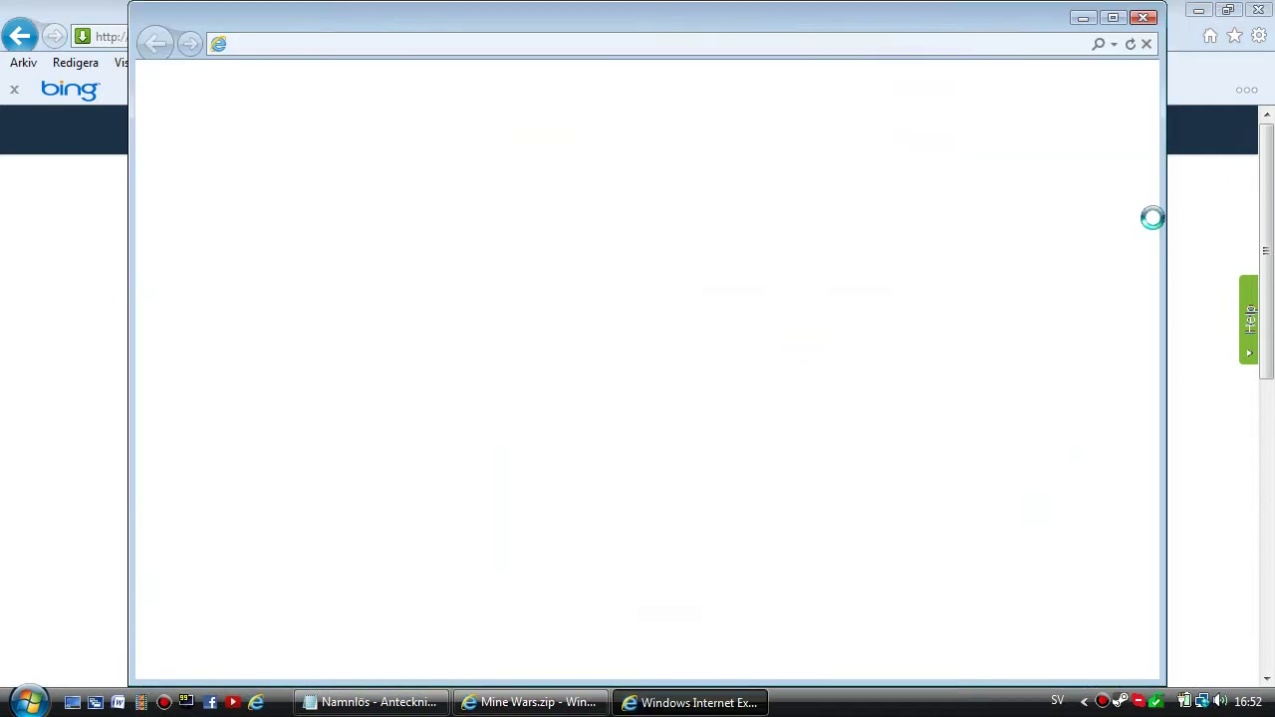
Step: Close the untitled note without saving it and close the pop-up advertisement window
{"action": "left_click", "coordinate": [698, 705]}
{"action": "right_click", "coordinate": [404, 703]}
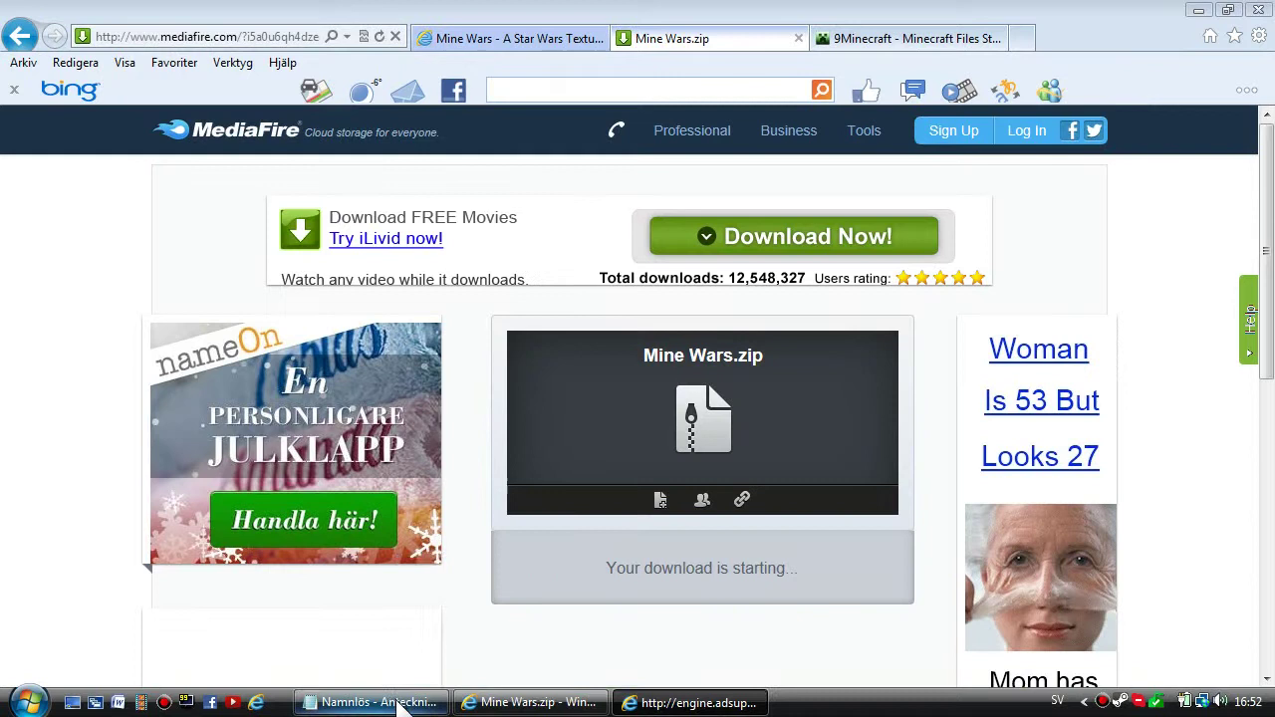
{"action": "left_click", "coordinate": [438, 684]}
{"action": "left_click", "coordinate": [686, 356]}
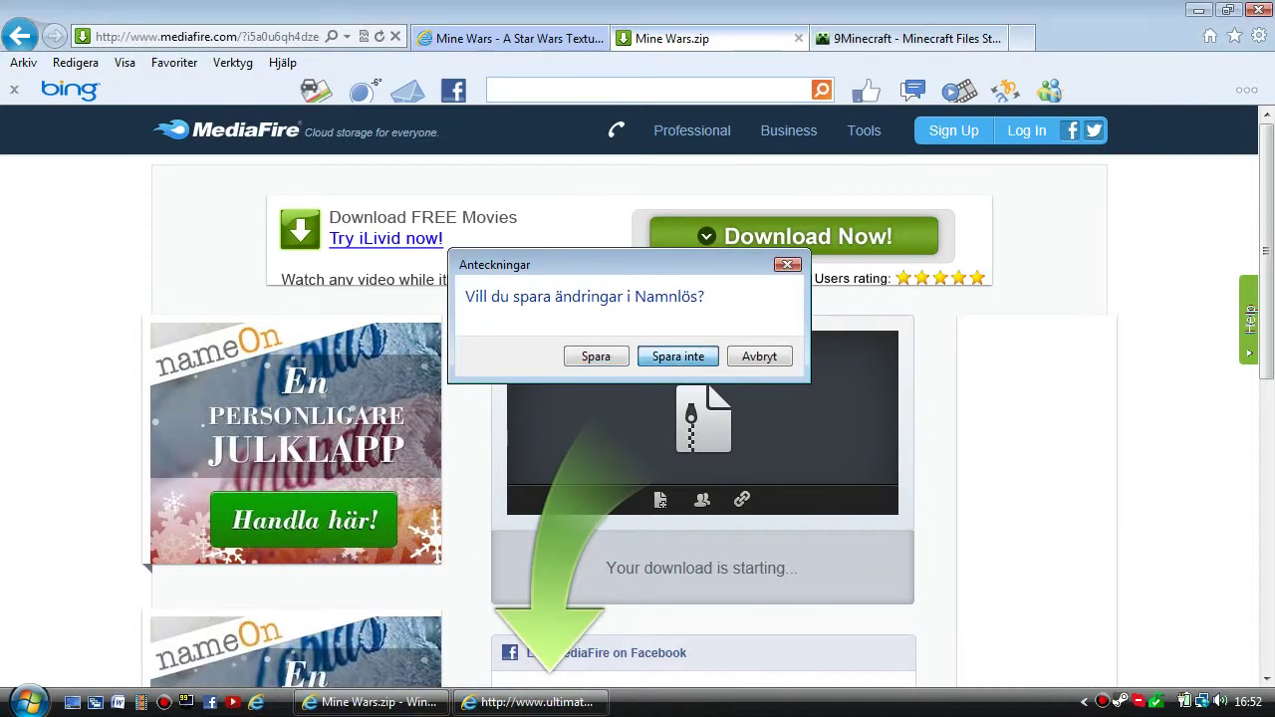
{"action": "left_click", "coordinate": [543, 703]}
{"action": "right_click", "coordinate": [553, 702]}
{"action": "left_click", "coordinate": [556, 689]}
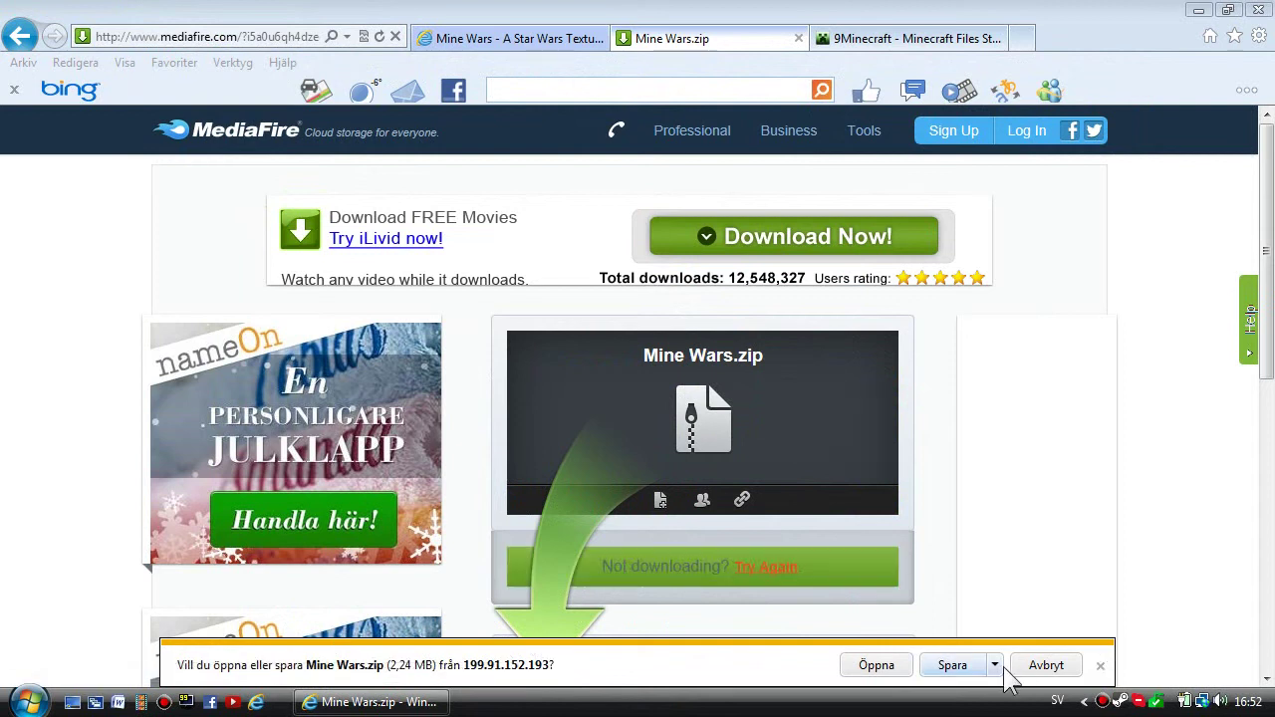
Step: Save Mine Wars.zip to the desktop (Skrivbord) and dismiss the download notification
{"action": "left_click", "coordinate": [995, 665]}
{"action": "left_click", "coordinate": [1039, 637]}
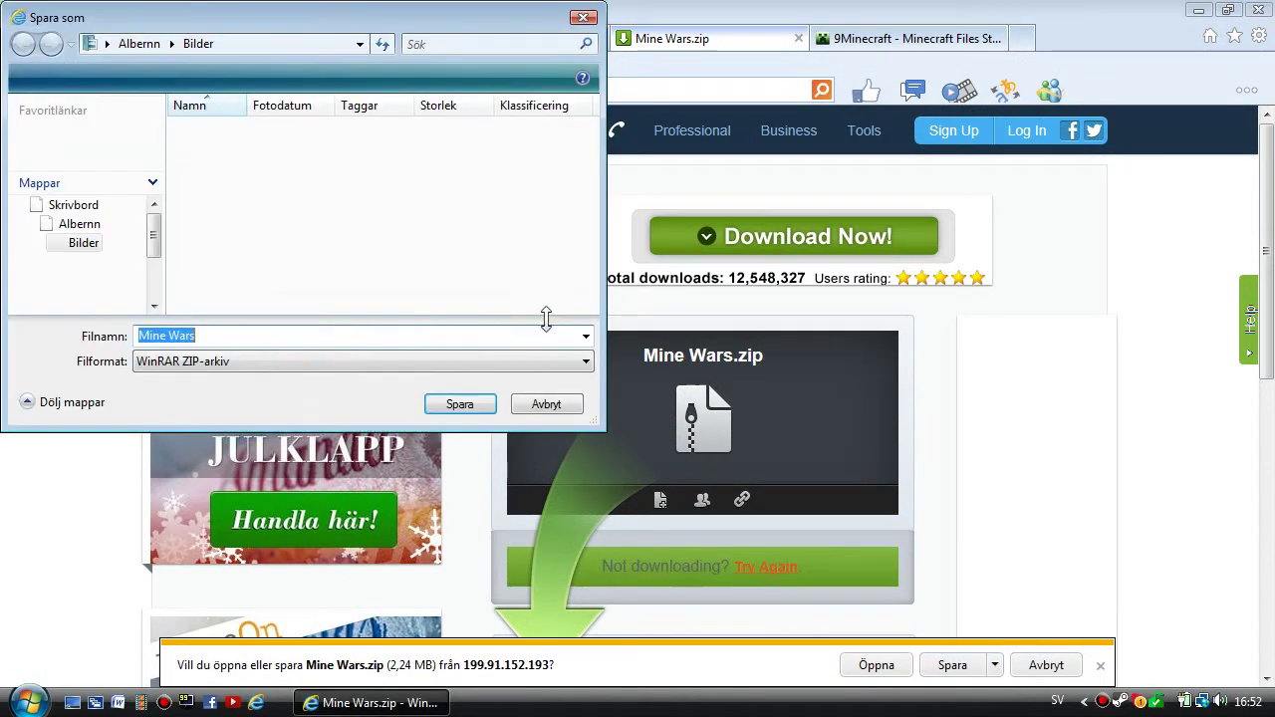
{"action": "left_click", "coordinate": [94, 205]}
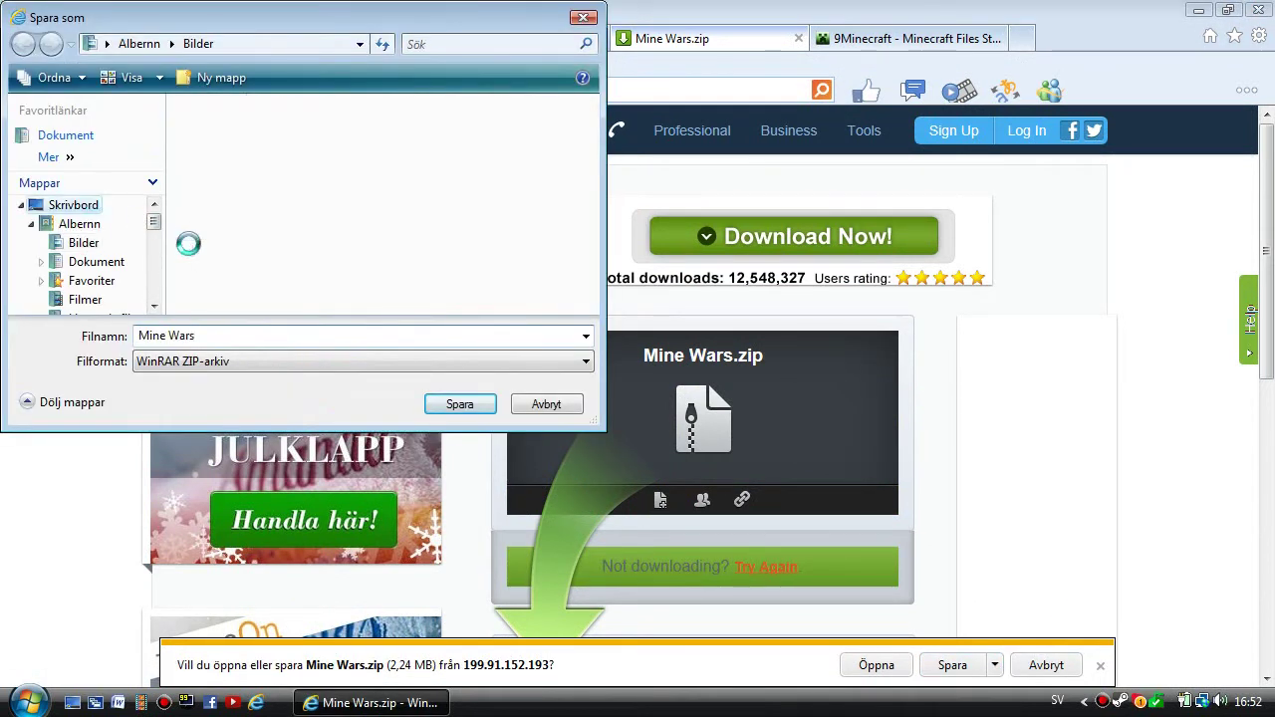
{"action": "left_click", "coordinate": [458, 406]}
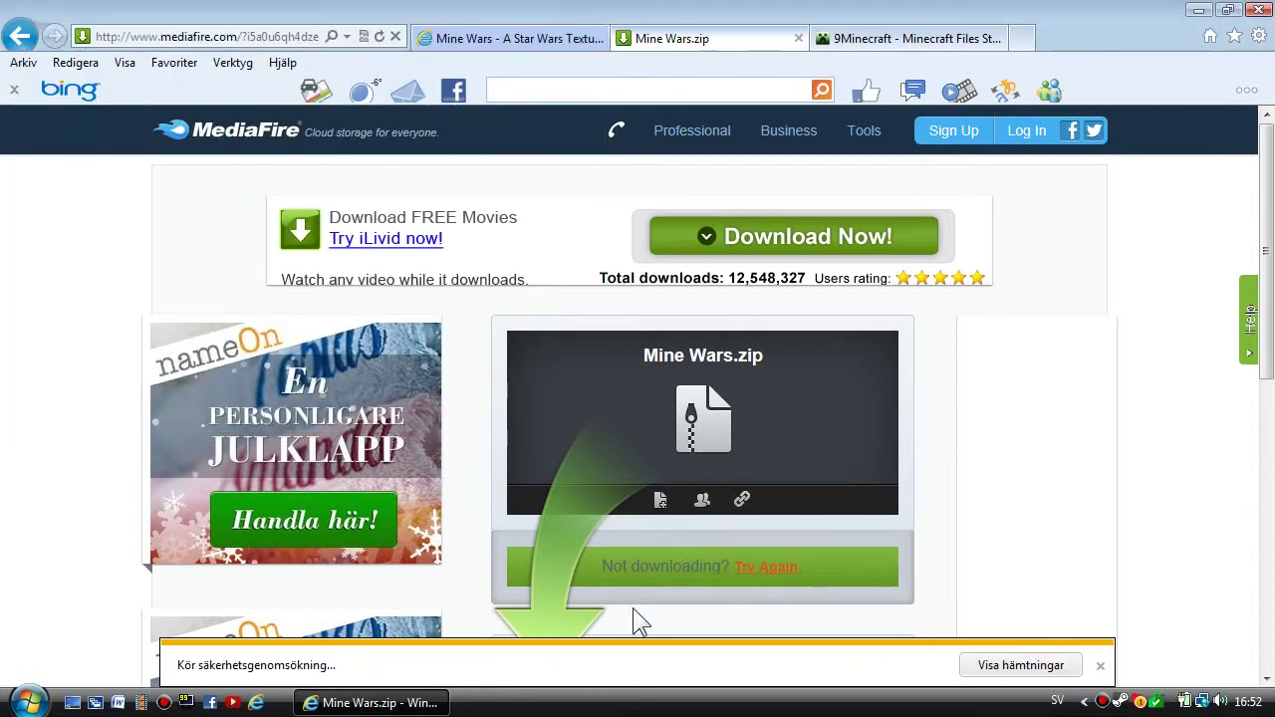
{"action": "left_click", "coordinate": [1101, 665]}
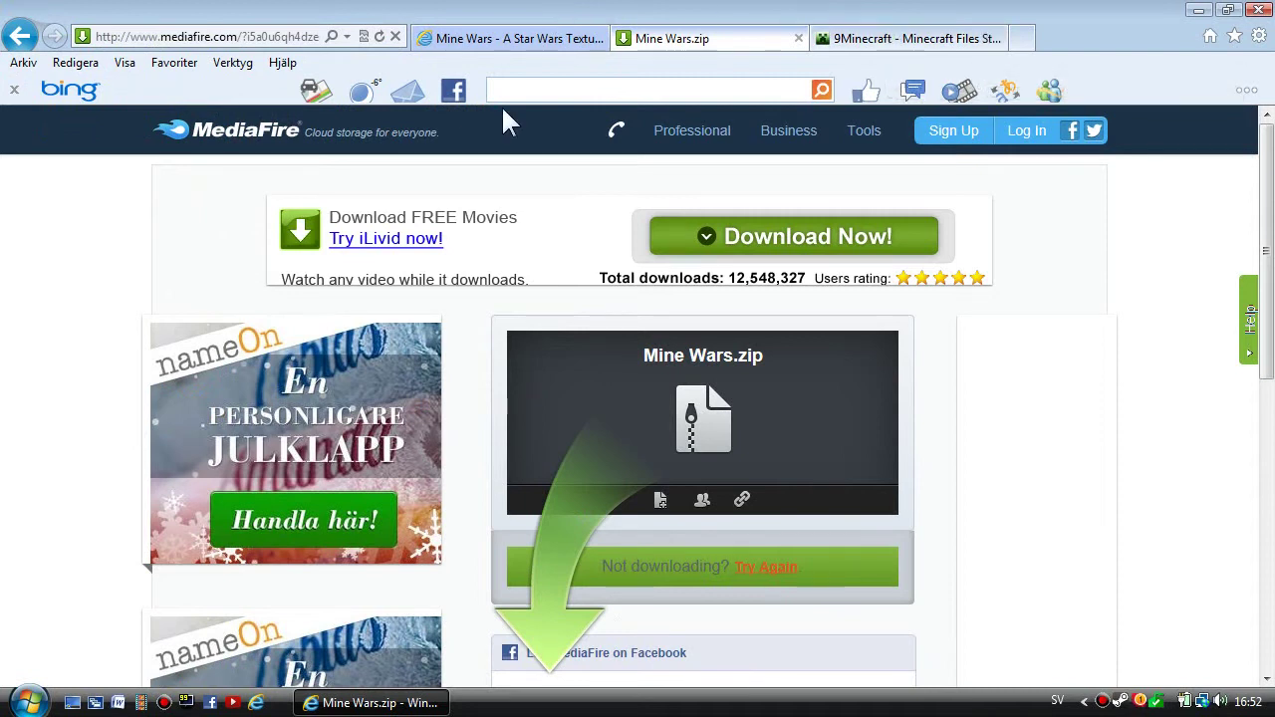
Step: Request the download on the 9Minecraft page, then close the pop-up advertisement and the Mine Wars.zip page
{"action": "left_click", "coordinate": [921, 40]}
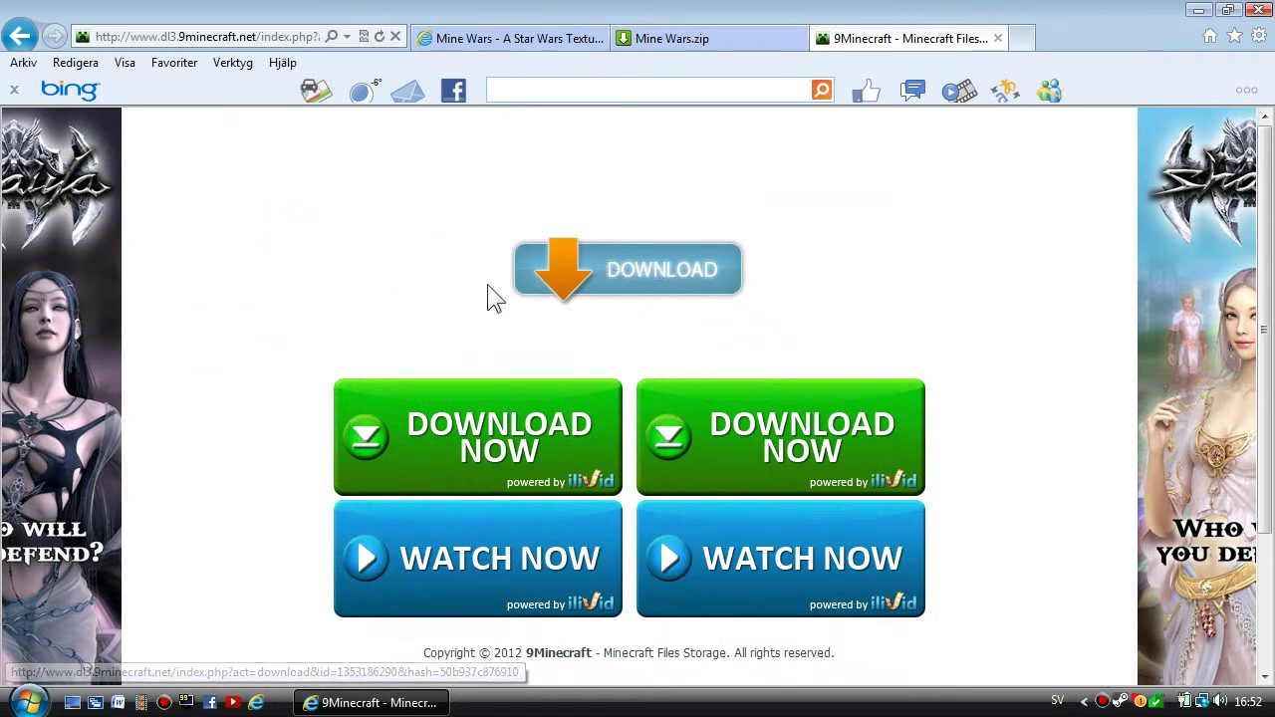
{"action": "left_click", "coordinate": [680, 269]}
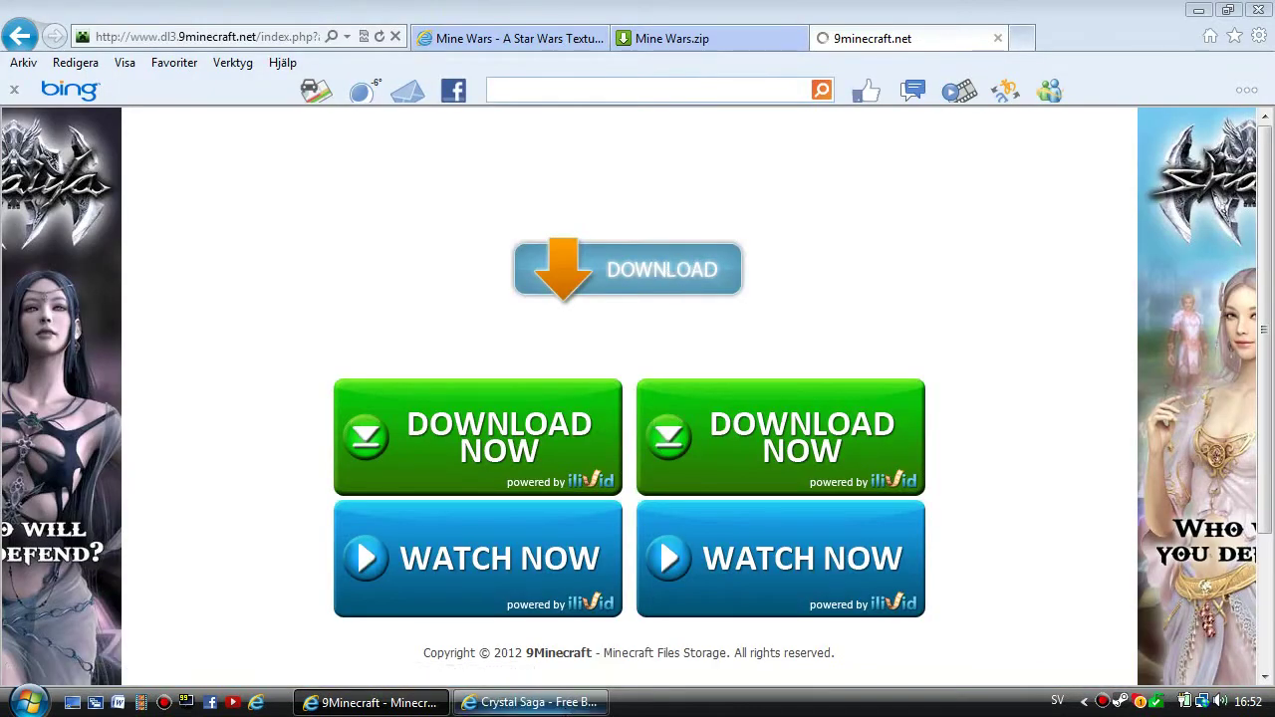
{"action": "right_click", "coordinate": [591, 708]}
{"action": "left_click", "coordinate": [598, 703]}
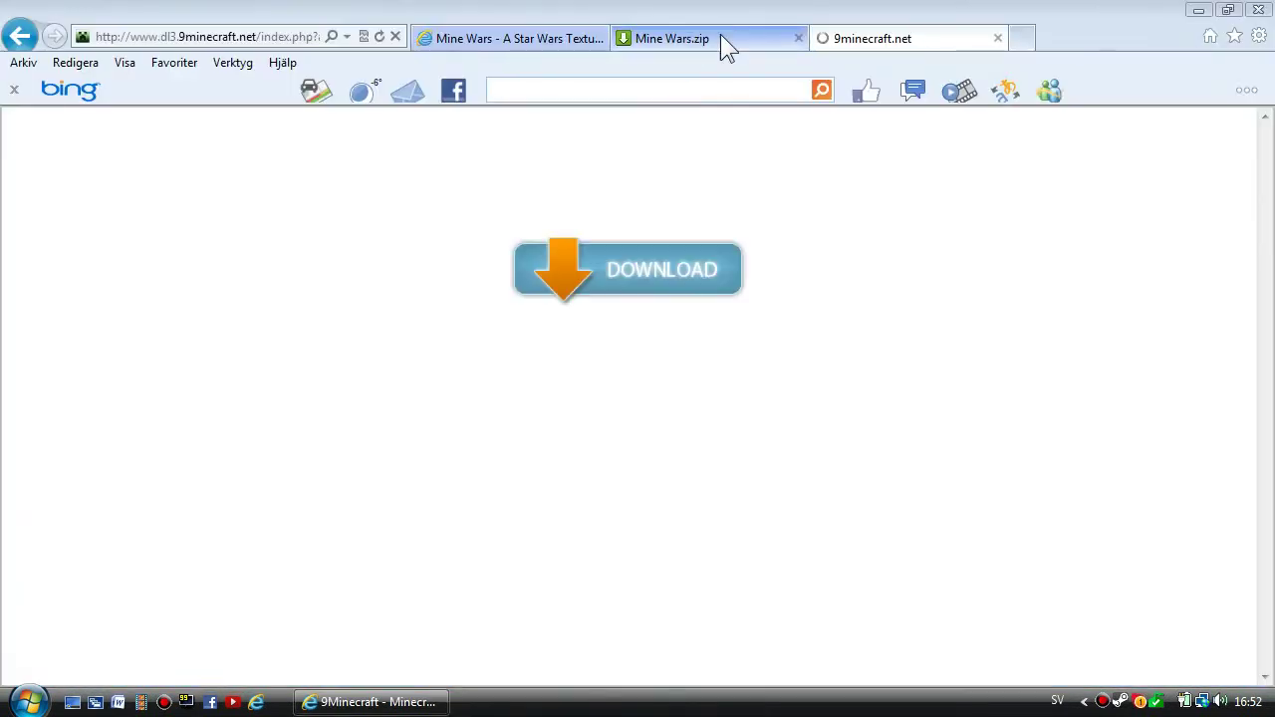
{"action": "left_click", "coordinate": [918, 38]}
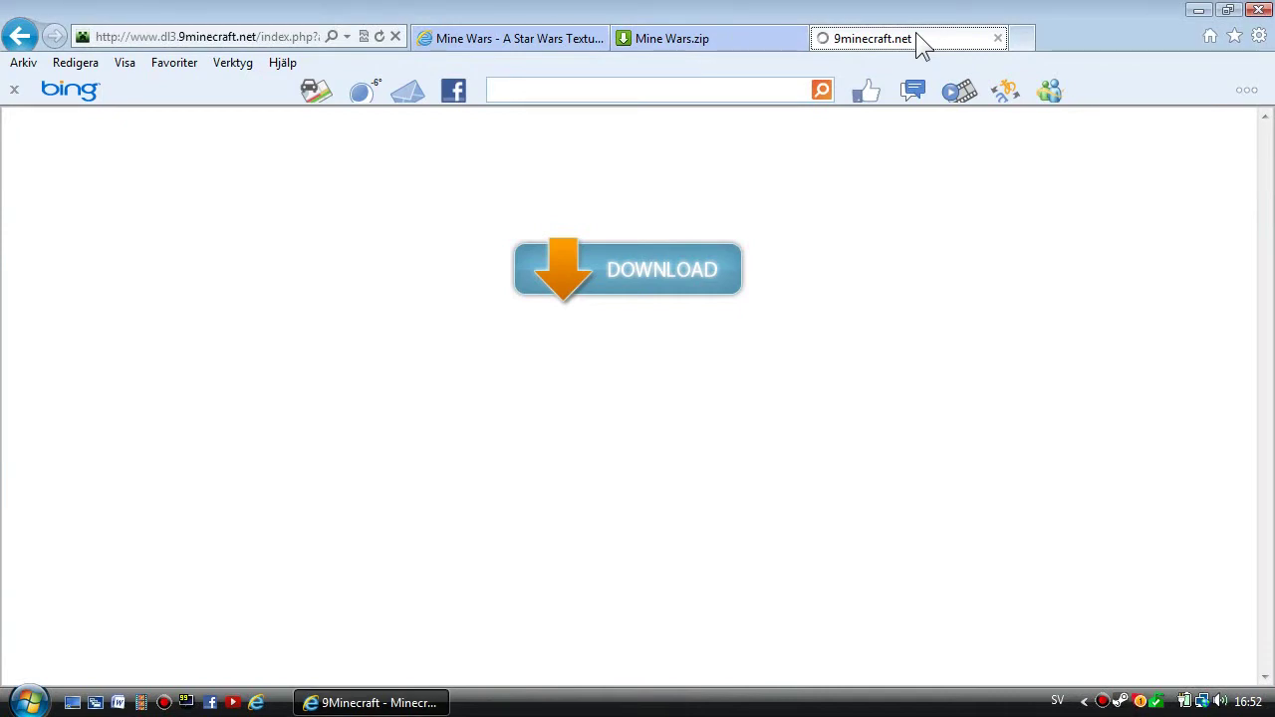
{"action": "left_click", "coordinate": [798, 38]}
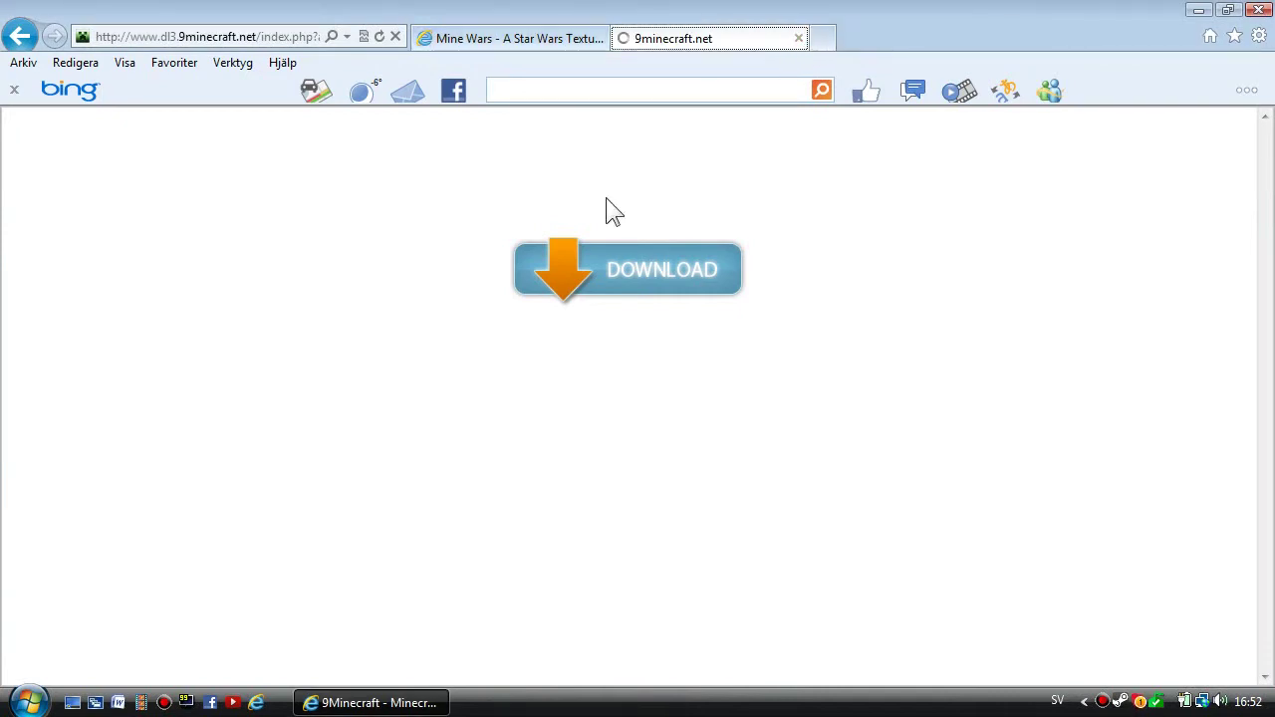
Step: Download MCPatcher-HD-Windows.rar from 9Minecraft, save it to the desktop and dismiss the download notification
{"action": "left_click", "coordinate": [653, 284]}
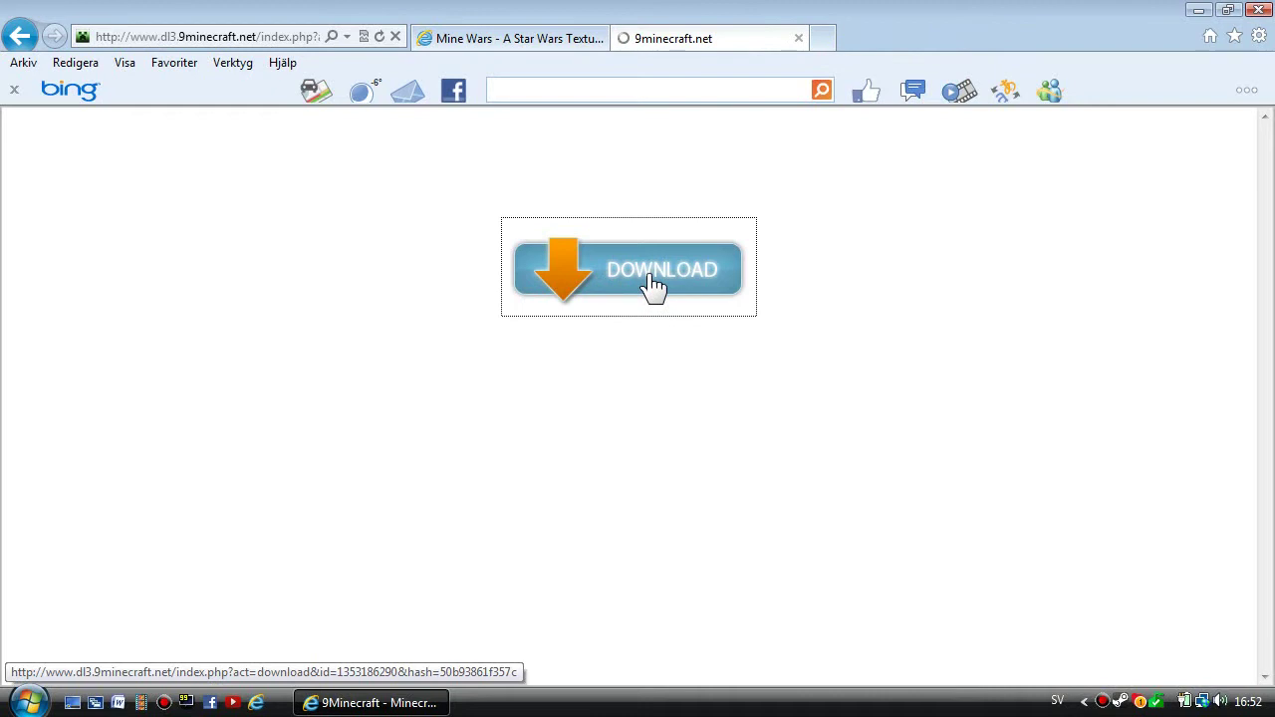
{"action": "left_click", "coordinate": [995, 665]}
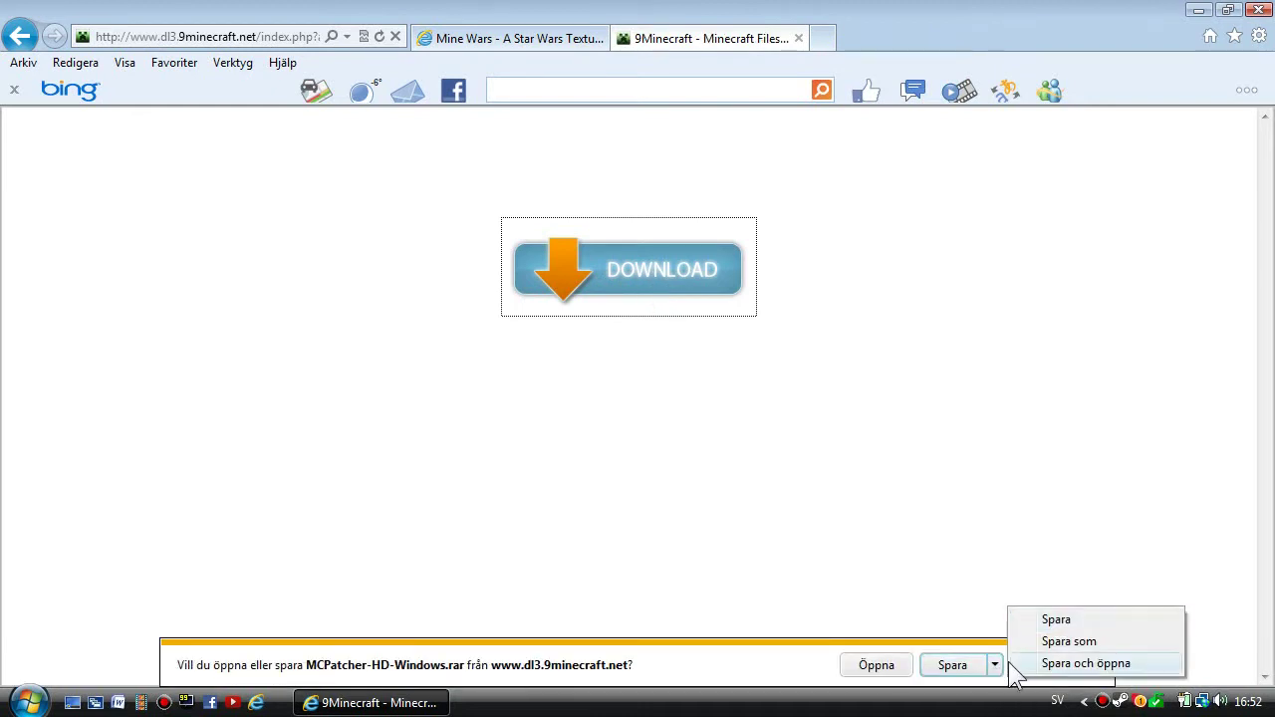
{"action": "left_click", "coordinate": [1036, 642]}
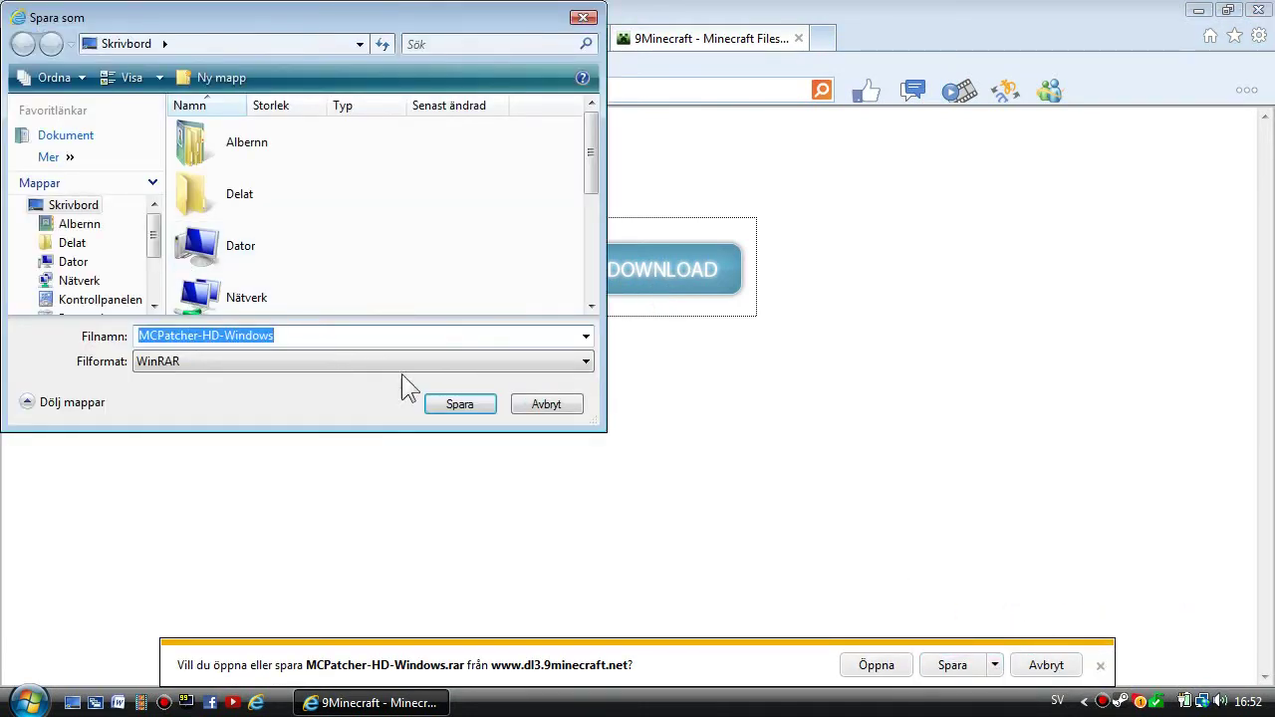
{"action": "left_click", "coordinate": [473, 406]}
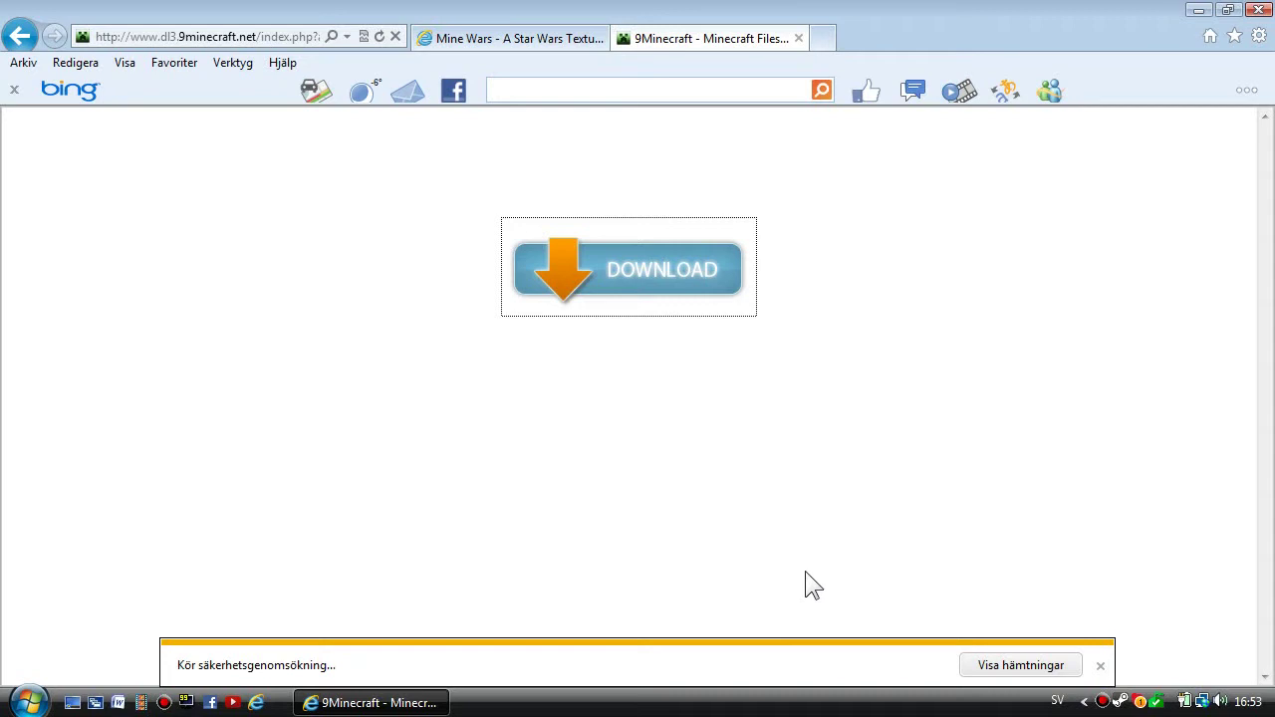
{"action": "left_click", "coordinate": [1101, 666]}
Step: Minimize the browser and move the Mine Wars and MCPatcher archives to a clear area of the desktop
{"action": "left_click", "coordinate": [1199, 10]}
{"action": "left_click_drag", "start_coordinate": [285, 438], "coordinate": [244, 235]}
{"action": "left_click_drag", "start_coordinate": [274, 286], "coordinate": [752, 172]}
{"action": "left_click", "coordinate": [553, 172]}
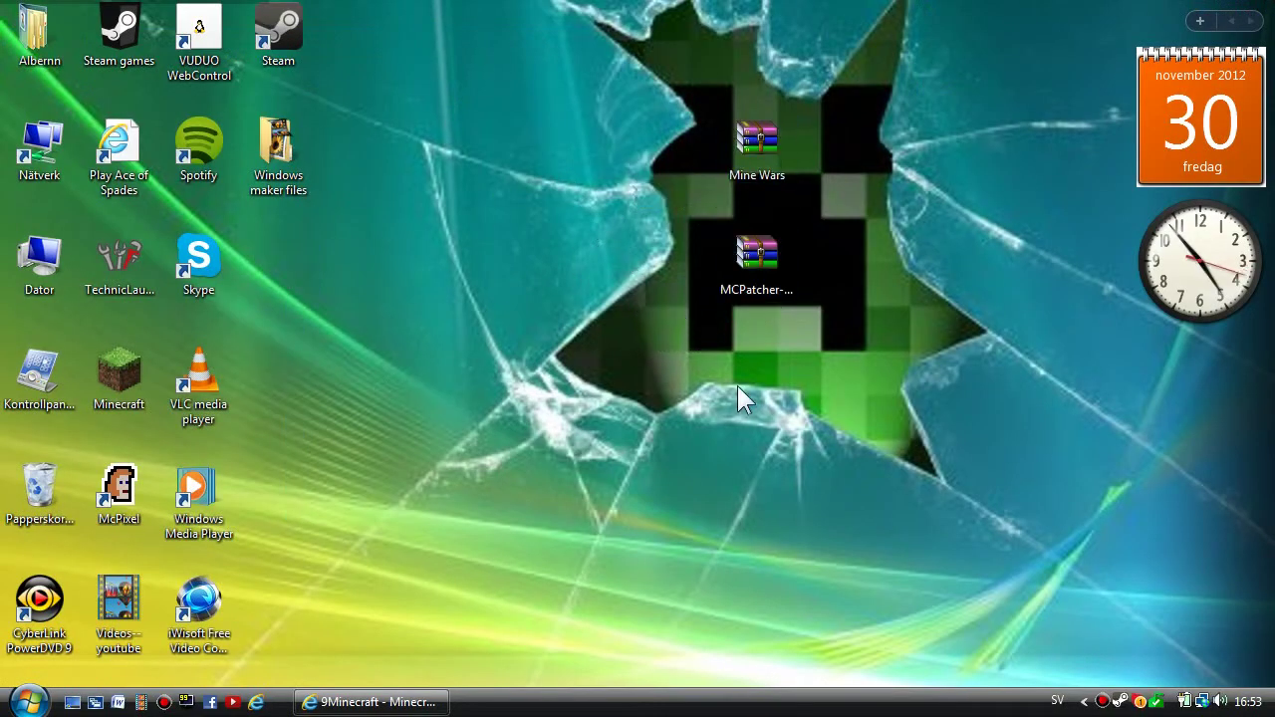
Step: Open the MCPatcher archive in WinRAR to view its contents, and close it
{"action": "double_click", "coordinate": [776, 259]}
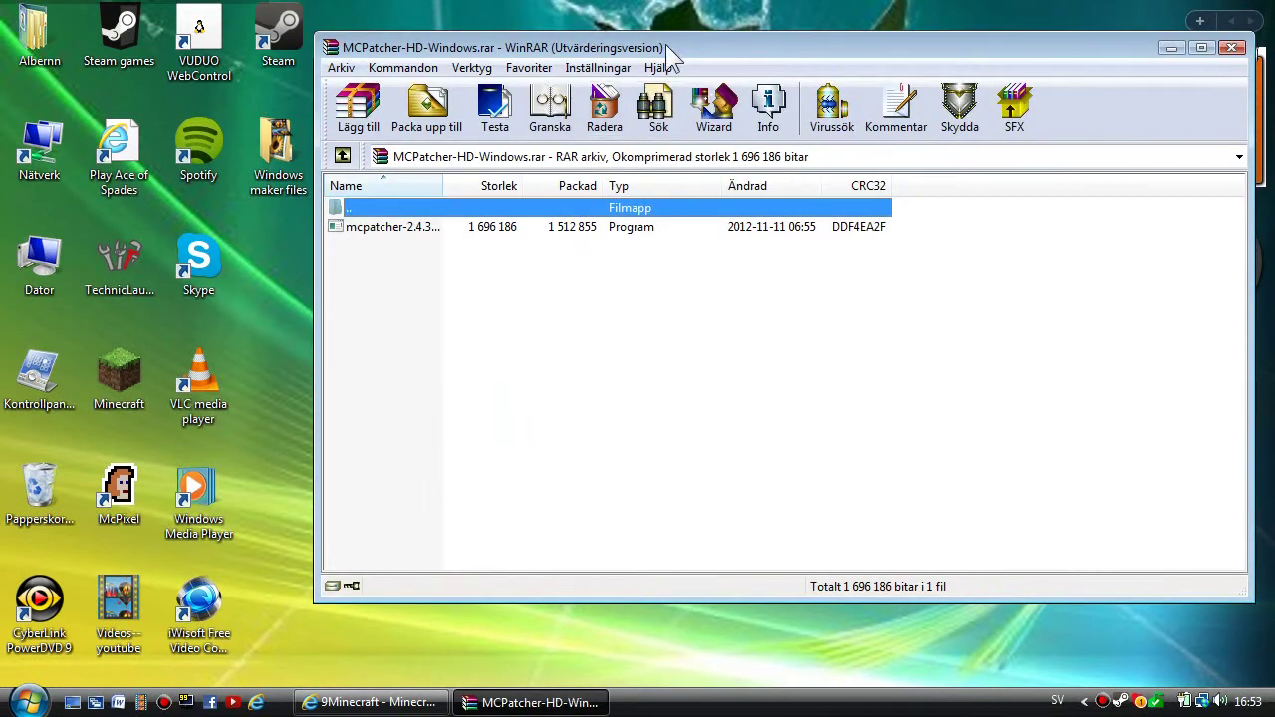
{"action": "left_click", "coordinate": [936, 245]}
{"action": "left_click", "coordinate": [1233, 46]}
Step: Place the Mine Wars archive beside the MCPatcher archive on the desktop
{"action": "left_click_drag", "start_coordinate": [792, 136], "coordinate": [639, 276]}
{"action": "left_click", "coordinate": [859, 379]}
{"action": "left_click", "coordinate": [600, 256]}
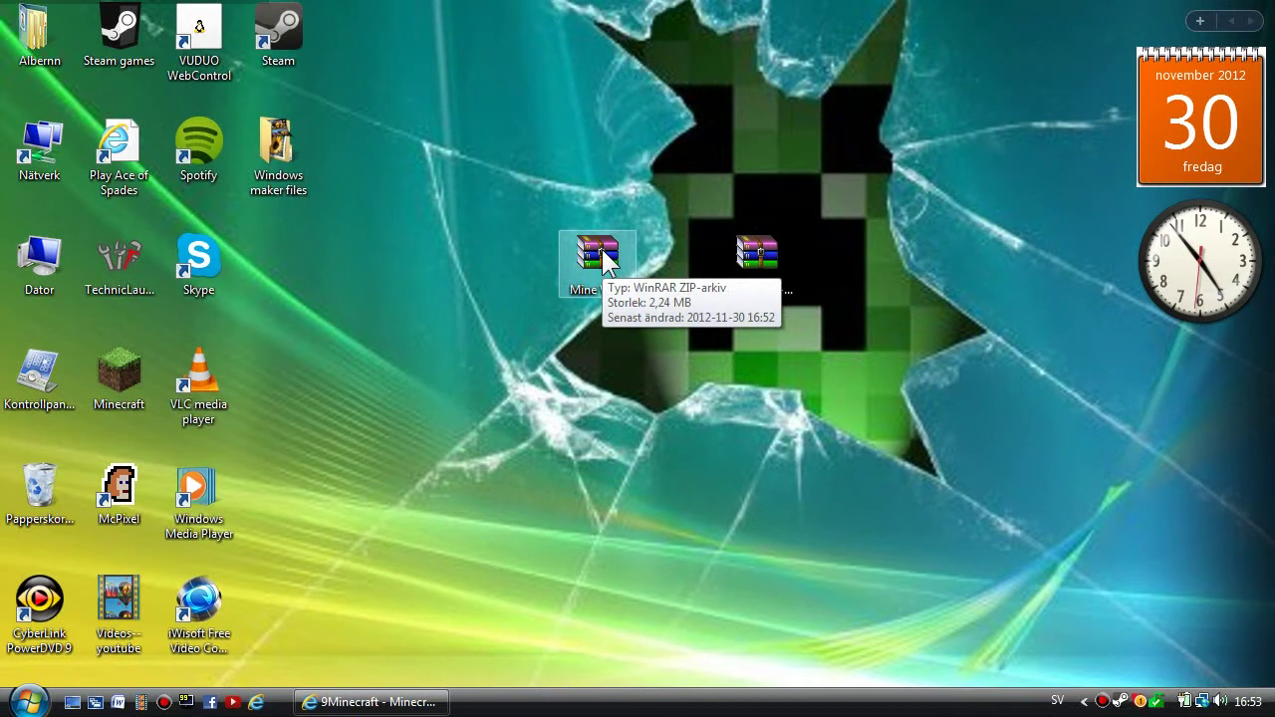
Step: Open the Mine Wars archive in WinRAR and look through its folders and files
{"action": "double_click", "coordinate": [602, 255]}
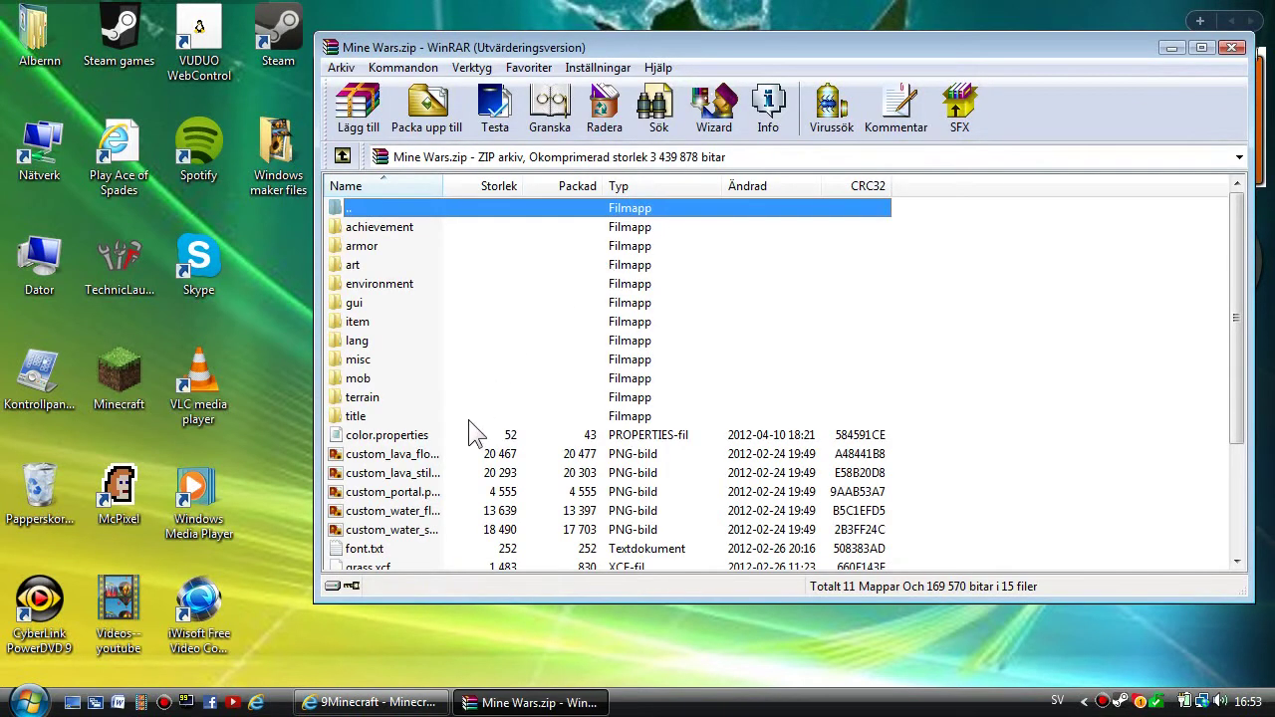
{"action": "left_click", "coordinate": [937, 245]}
{"action": "left_click_drag", "start_coordinate": [1007, 52], "coordinate": [996, 21]}
{"action": "scroll", "coordinate": [835, 263], "scroll_direction": "down", "scroll_amount": 3}
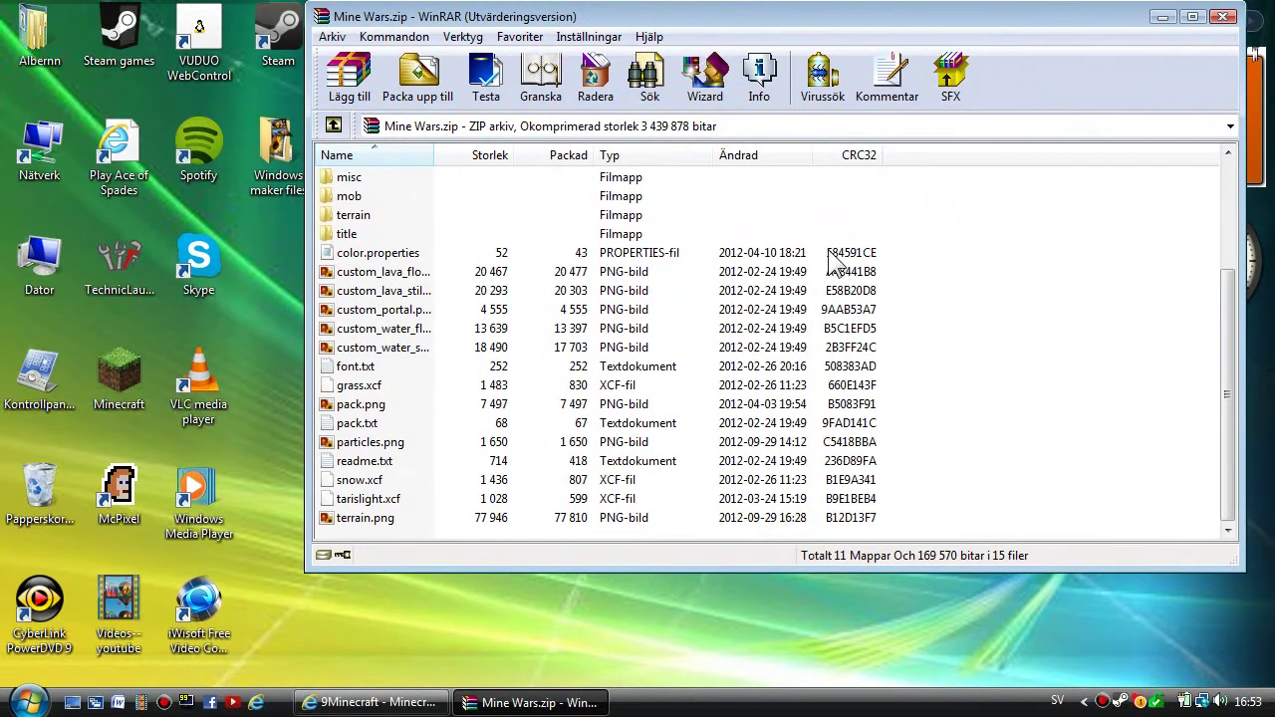
{"action": "scroll", "coordinate": [835, 263], "scroll_direction": "up", "scroll_amount": 2}
Step: View the custom_lava_flowing image from the Mine Wars archive, and close the image and the archive
{"action": "left_click", "coordinate": [347, 389]}
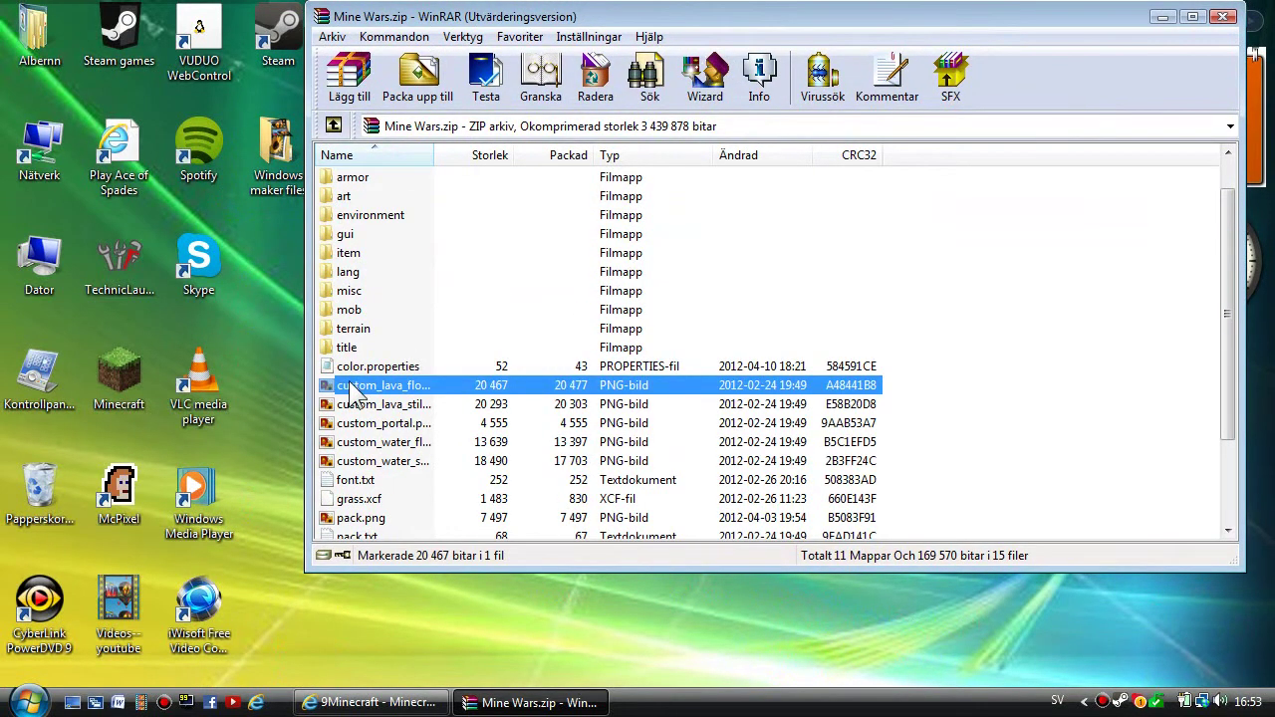
{"action": "double_click", "coordinate": [354, 389]}
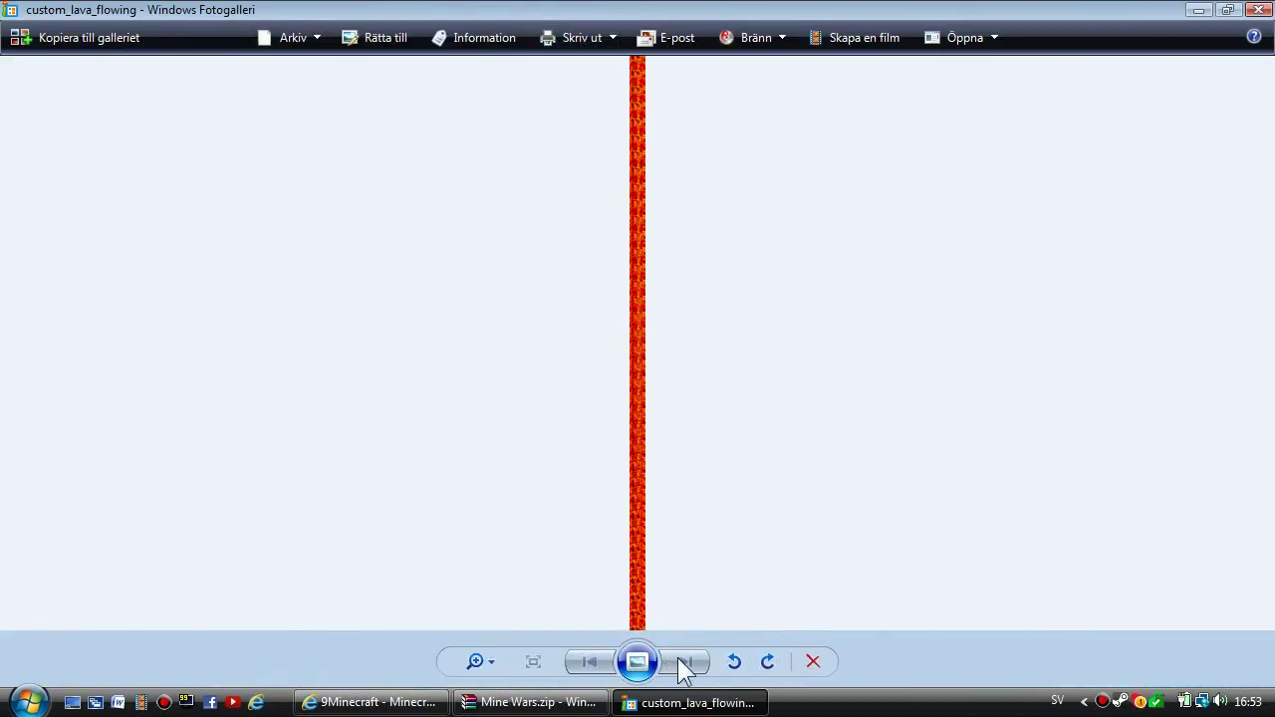
{"action": "left_click", "coordinate": [1259, 10]}
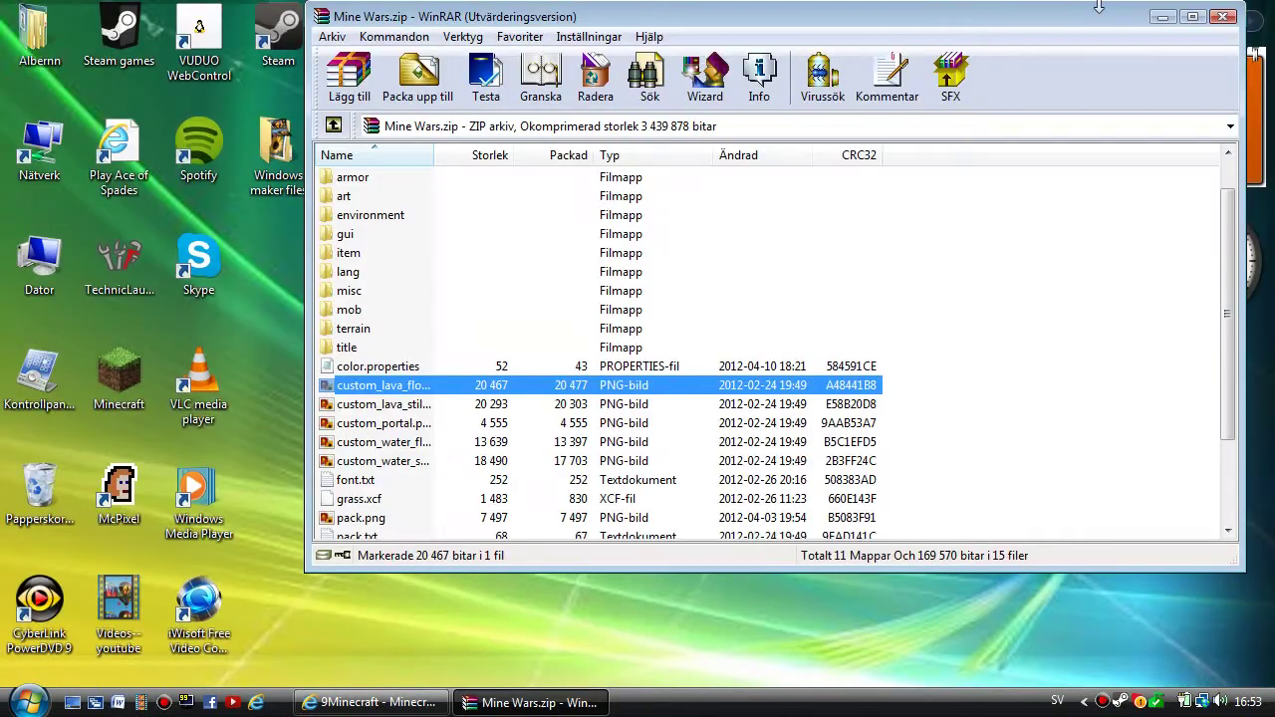
{"action": "left_click", "coordinate": [1223, 17]}
{"action": "left_click_drag", "start_coordinate": [492, 521], "coordinate": [974, 215]}
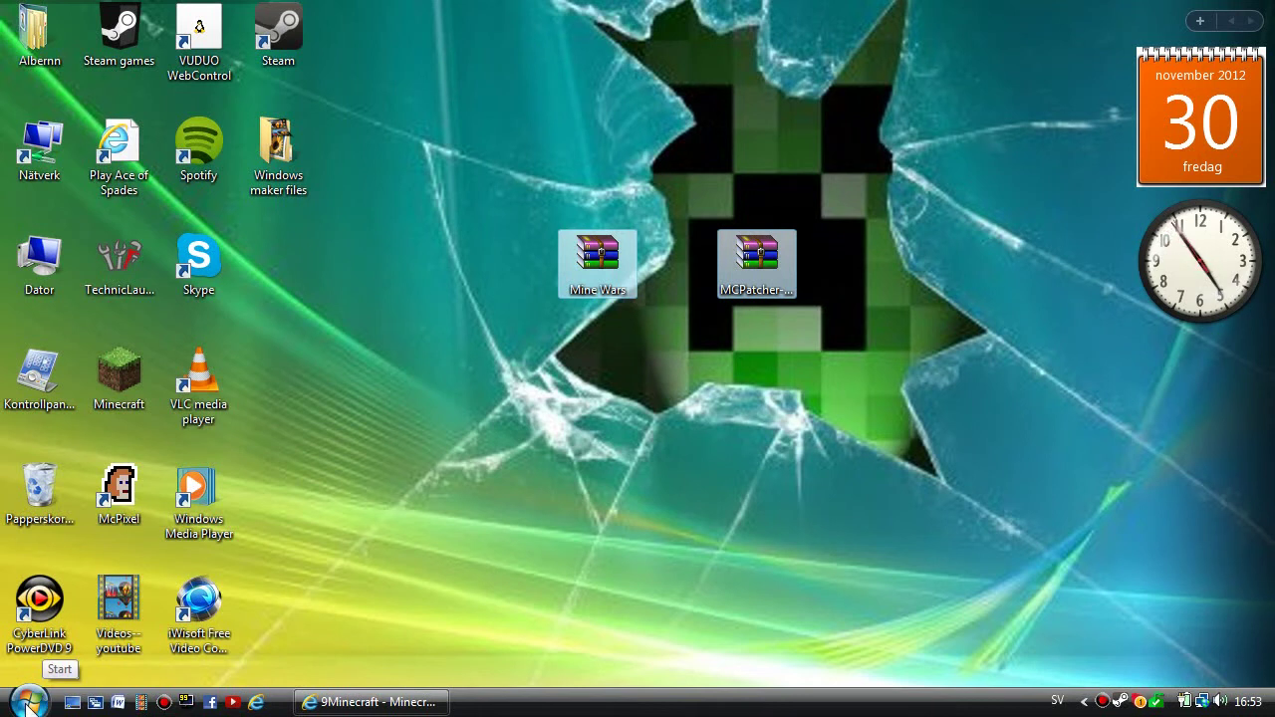
Step: Open the Roaming folder using %appdata% and move its window so the Mine Wars archive stays accessible
{"action": "left_click", "coordinate": [28, 703]}
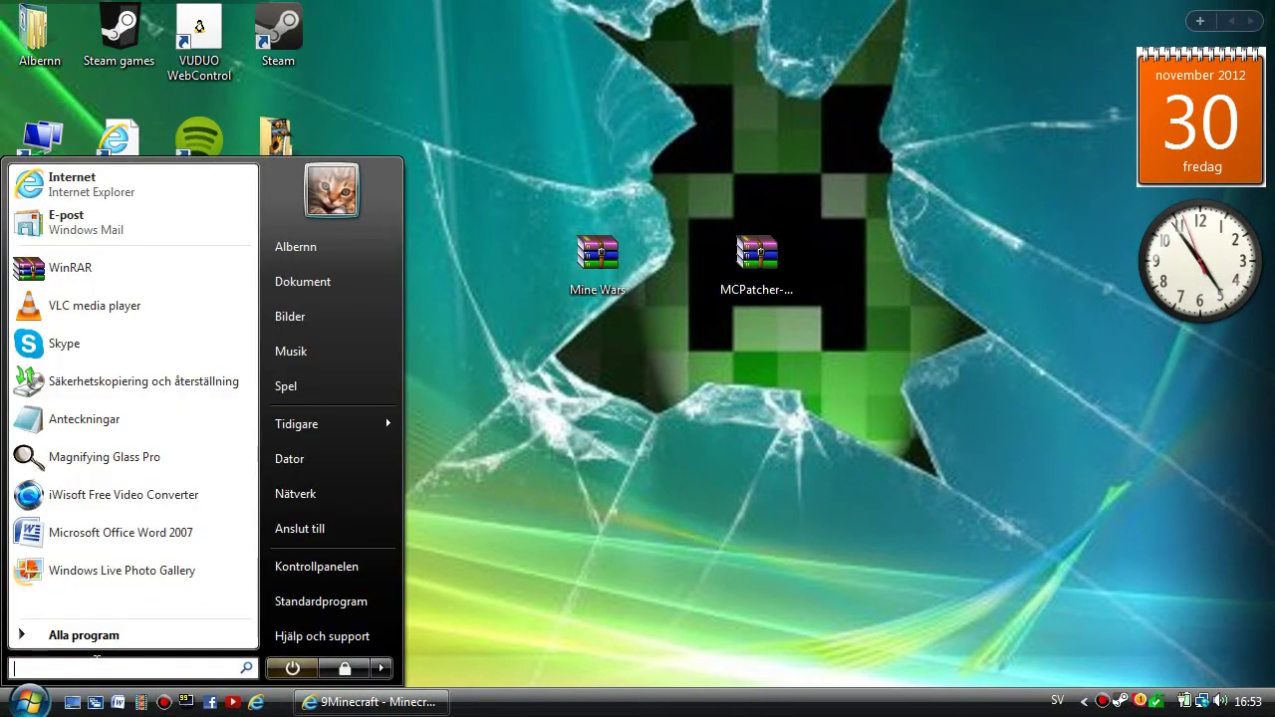
{"action": "type", "text": "%app"}
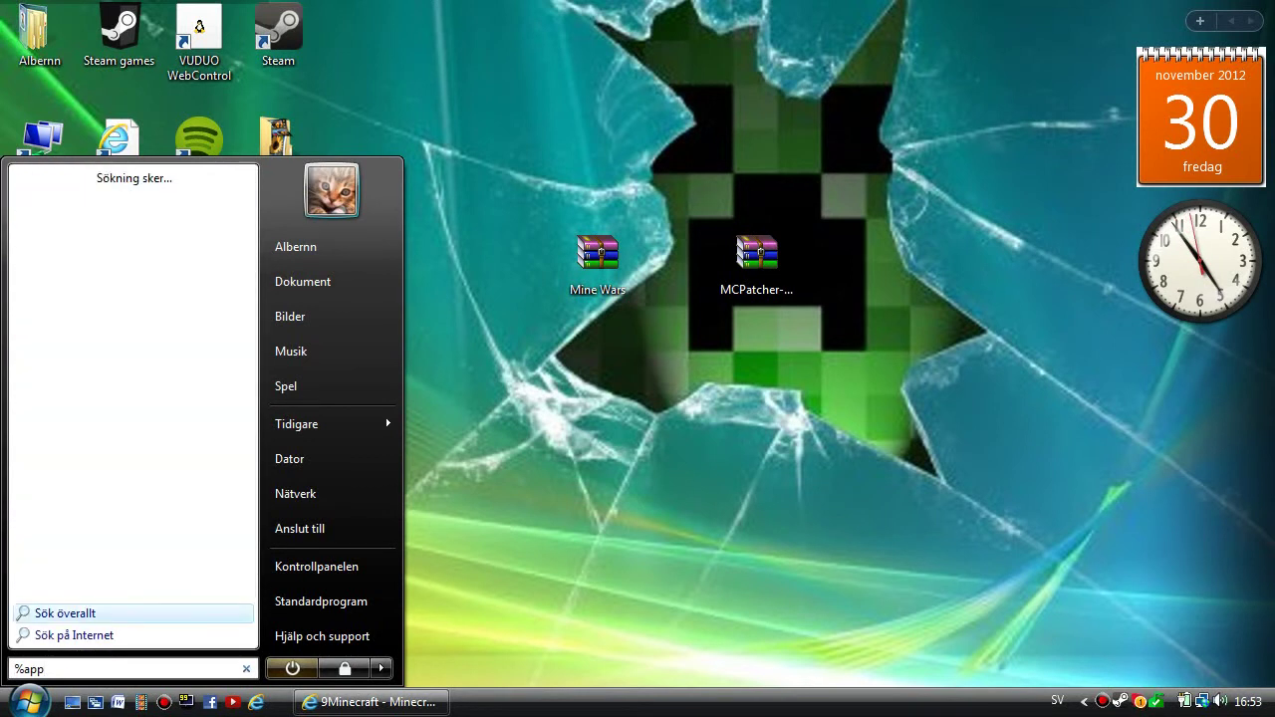
{"action": "type", "text": "data%"}
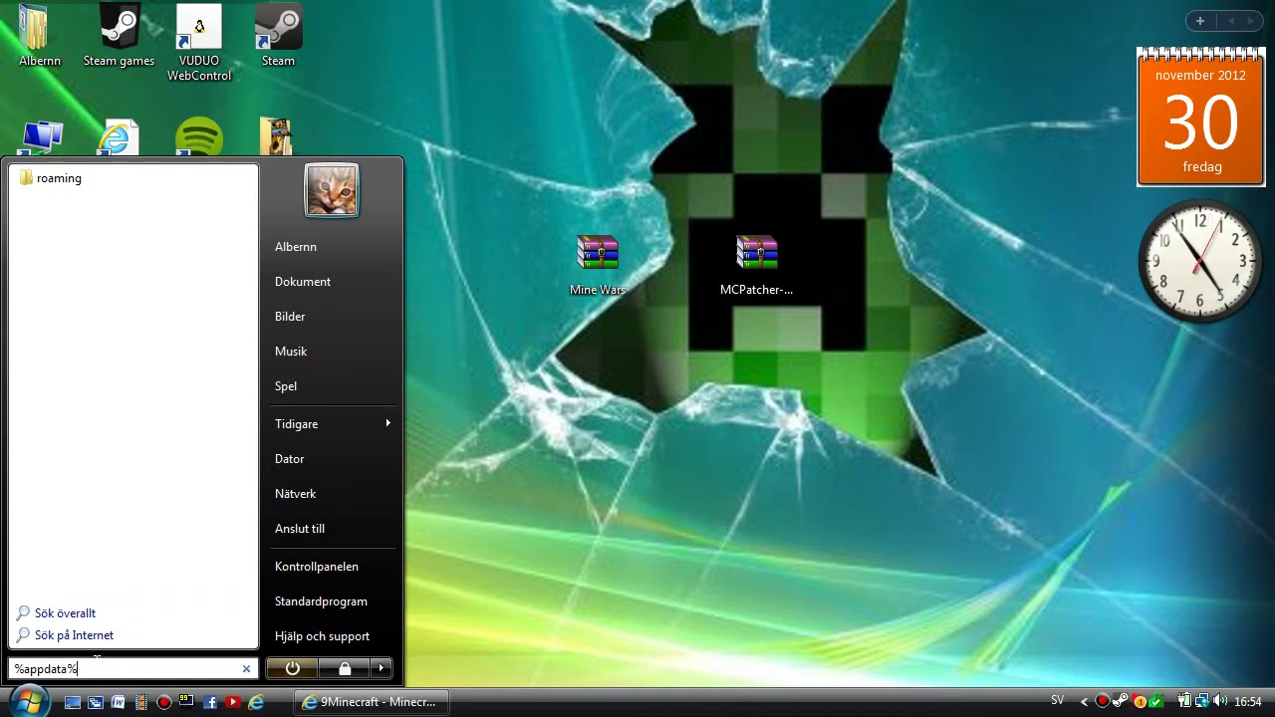
{"action": "key", "text": "Return"}
{"action": "left_click_drag", "start_coordinate": [516, 30], "coordinate": [956, 50]}
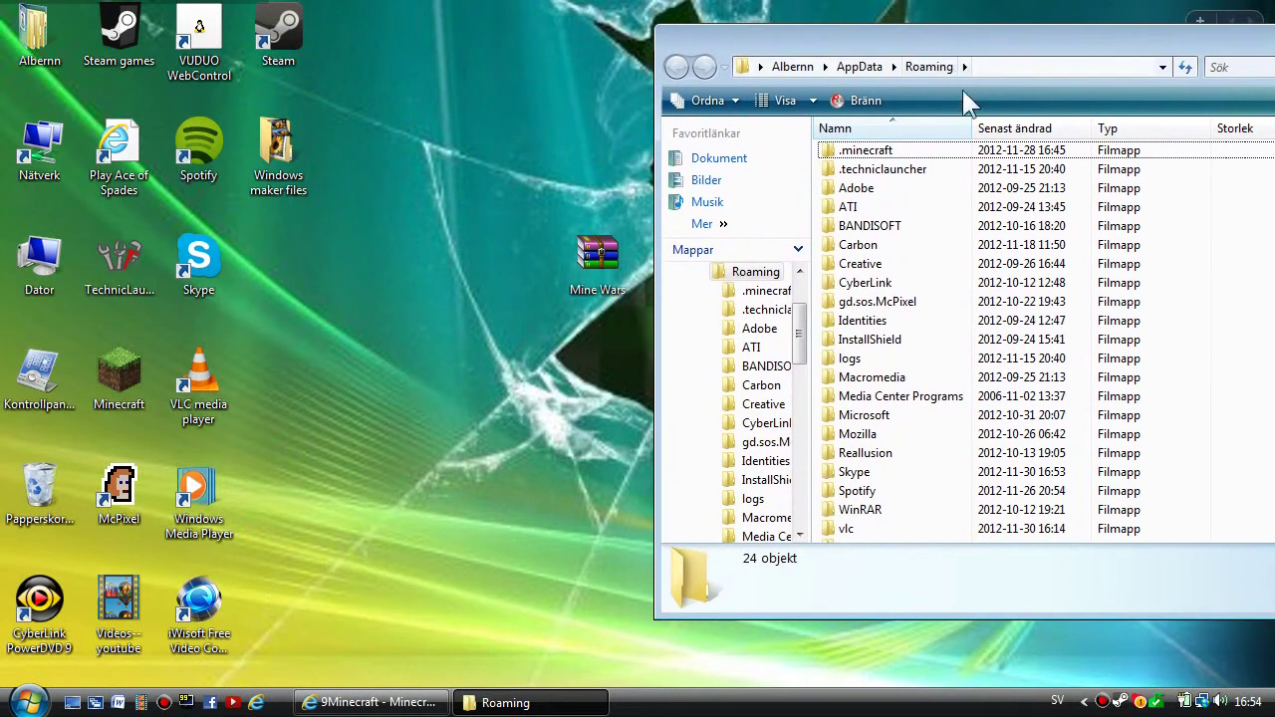
Step: Open the texturepacks folder inside .minecraft
{"action": "double_click", "coordinate": [894, 150]}
{"action": "left_click_drag", "start_coordinate": [869, 75], "coordinate": [855, 37]}
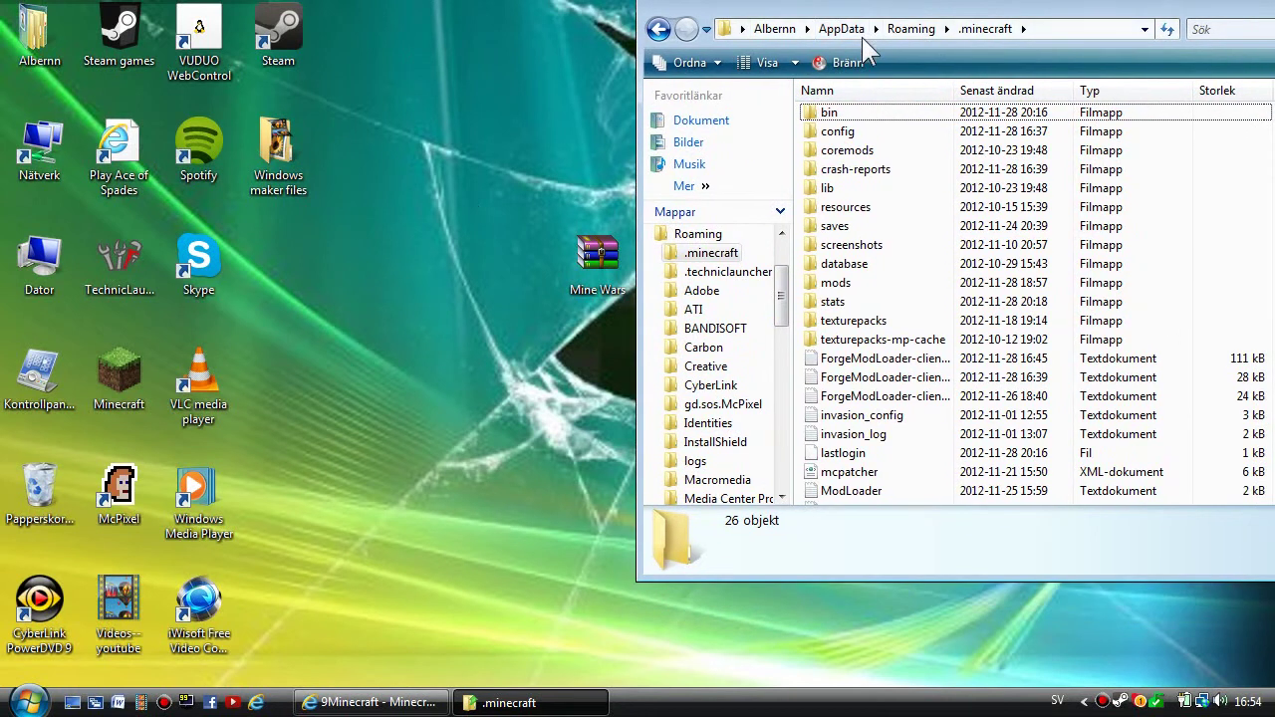
{"action": "double_click", "coordinate": [900, 321]}
Step: Delete the old Mine Wars archive from the texturepacks folder and move the desktop copy of Mine Wars into it
{"action": "left_click", "coordinate": [849, 189]}
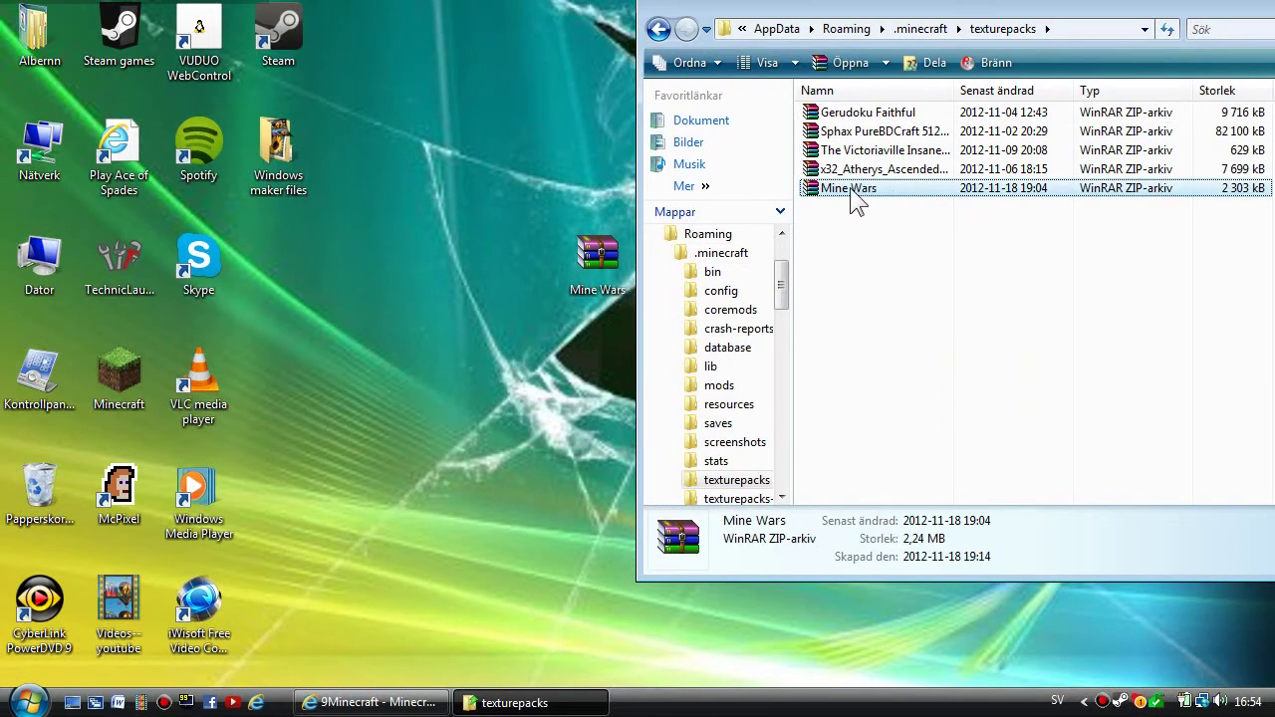
{"action": "left_click", "coordinate": [56, 443]}
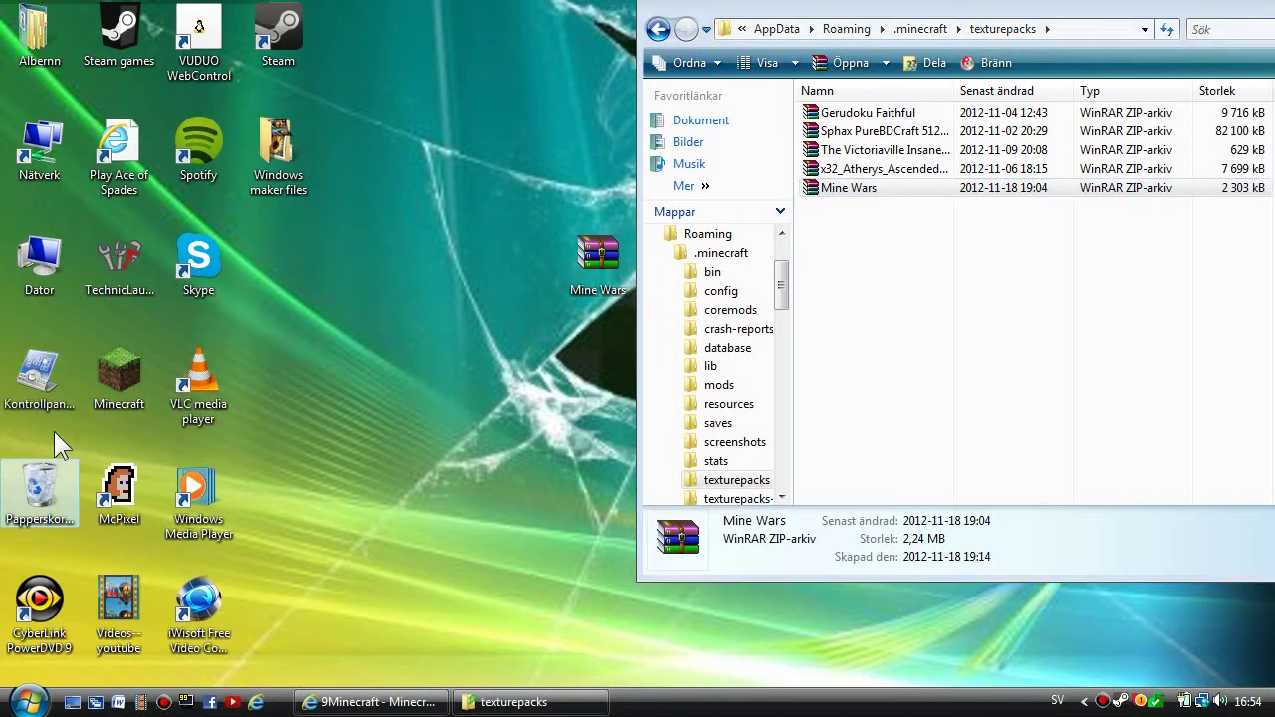
{"action": "left_click_drag", "start_coordinate": [610, 261], "coordinate": [449, 376]}
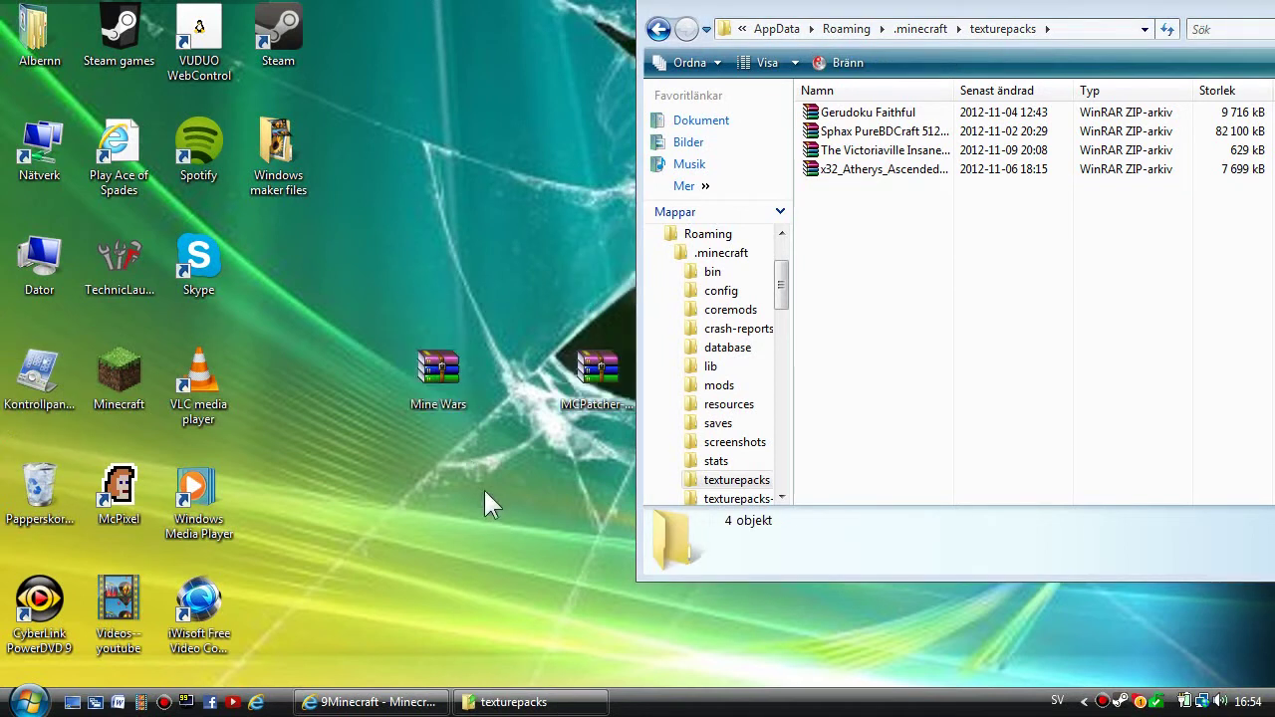
{"action": "left_click_drag", "start_coordinate": [474, 336], "coordinate": [945, 256]}
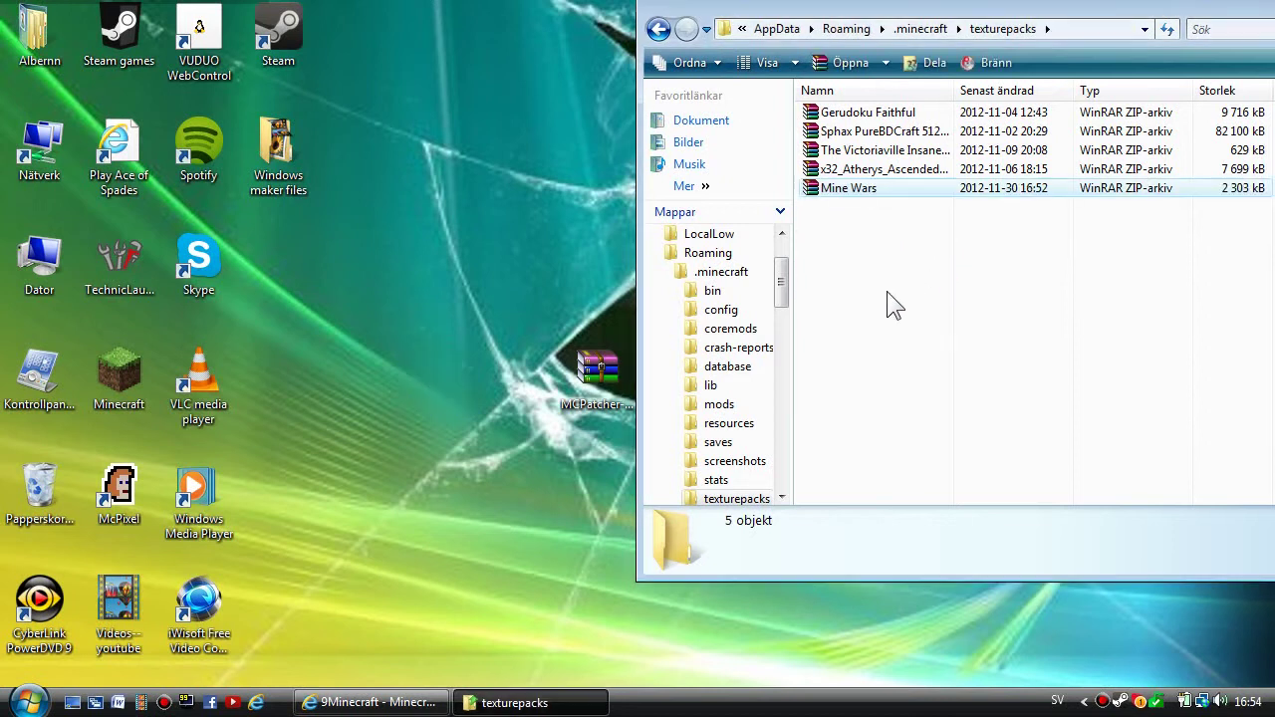
Step: Go back to the .minecraft folder and move its window aside to uncover the MCPatcher archive on the desktop
{"action": "left_click_drag", "start_coordinate": [1001, 15], "coordinate": [864, 34]}
{"action": "left_click", "coordinate": [777, 316]}
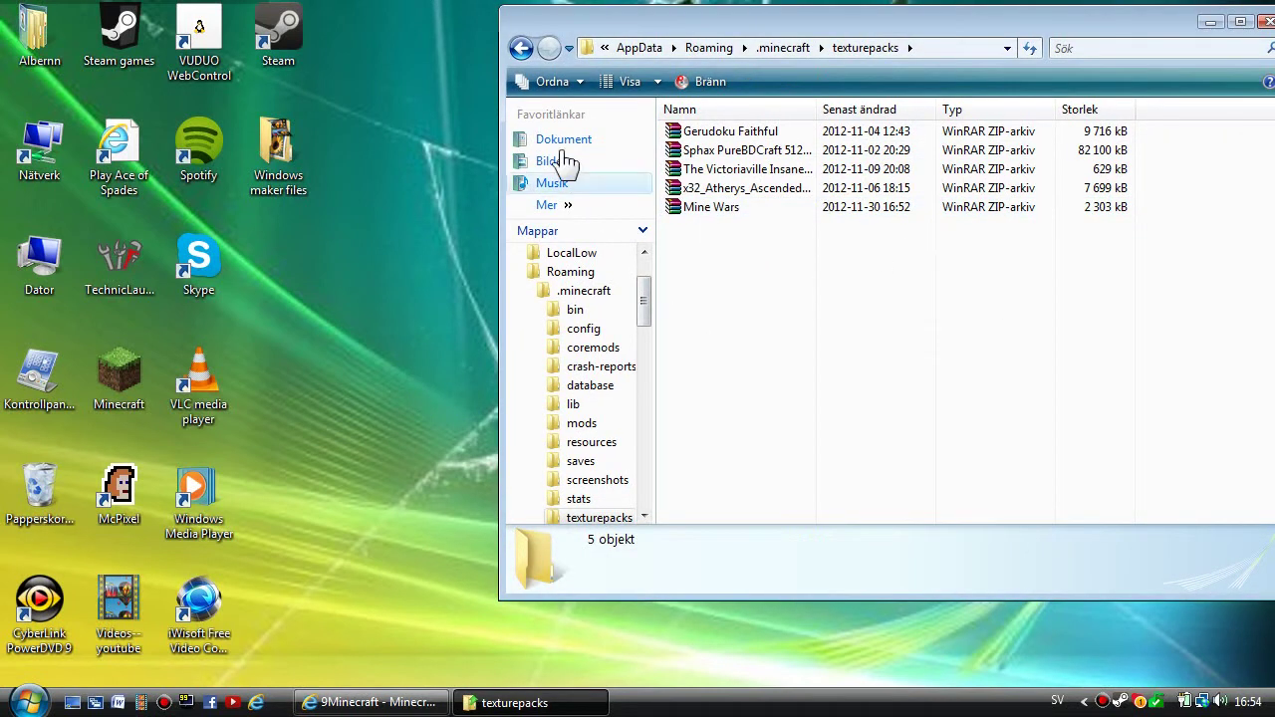
{"action": "left_click", "coordinate": [521, 48]}
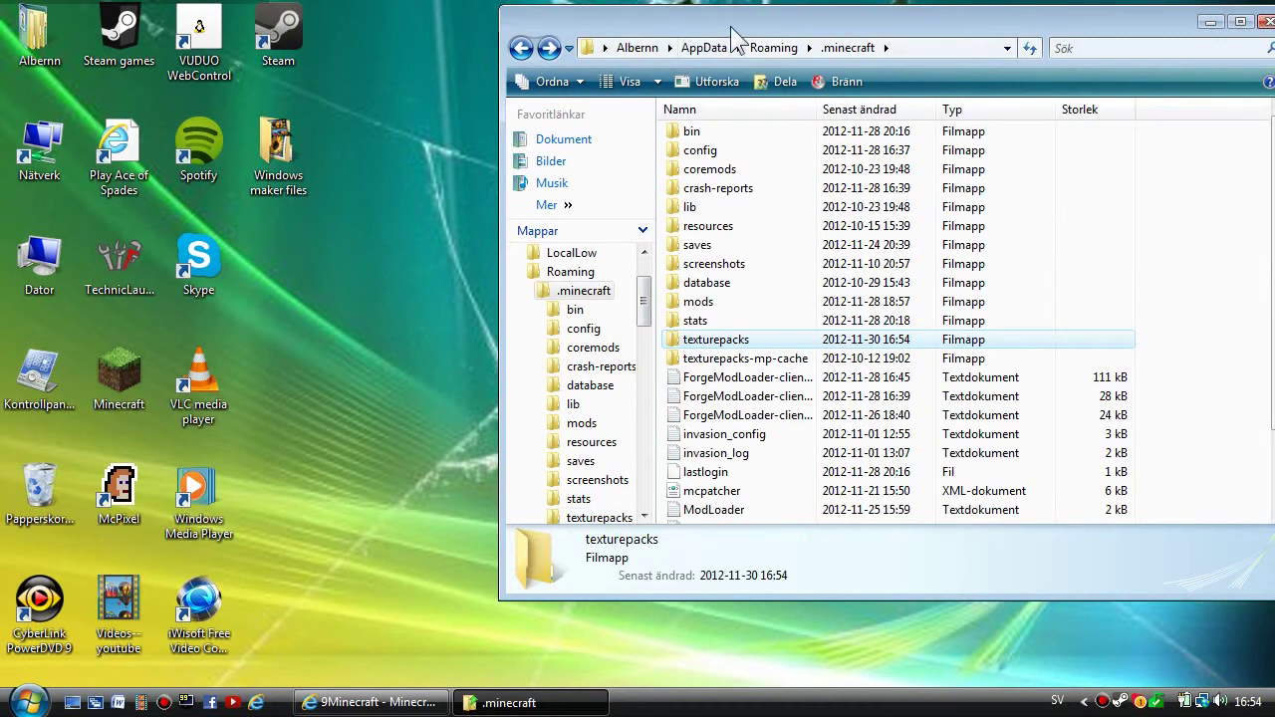
{"action": "left_click_drag", "start_coordinate": [786, 27], "coordinate": [60, 33]}
{"action": "left_click_drag", "start_coordinate": [854, 237], "coordinate": [857, 264]}
{"action": "left_click_drag", "start_coordinate": [399, 34], "coordinate": [595, 14]}
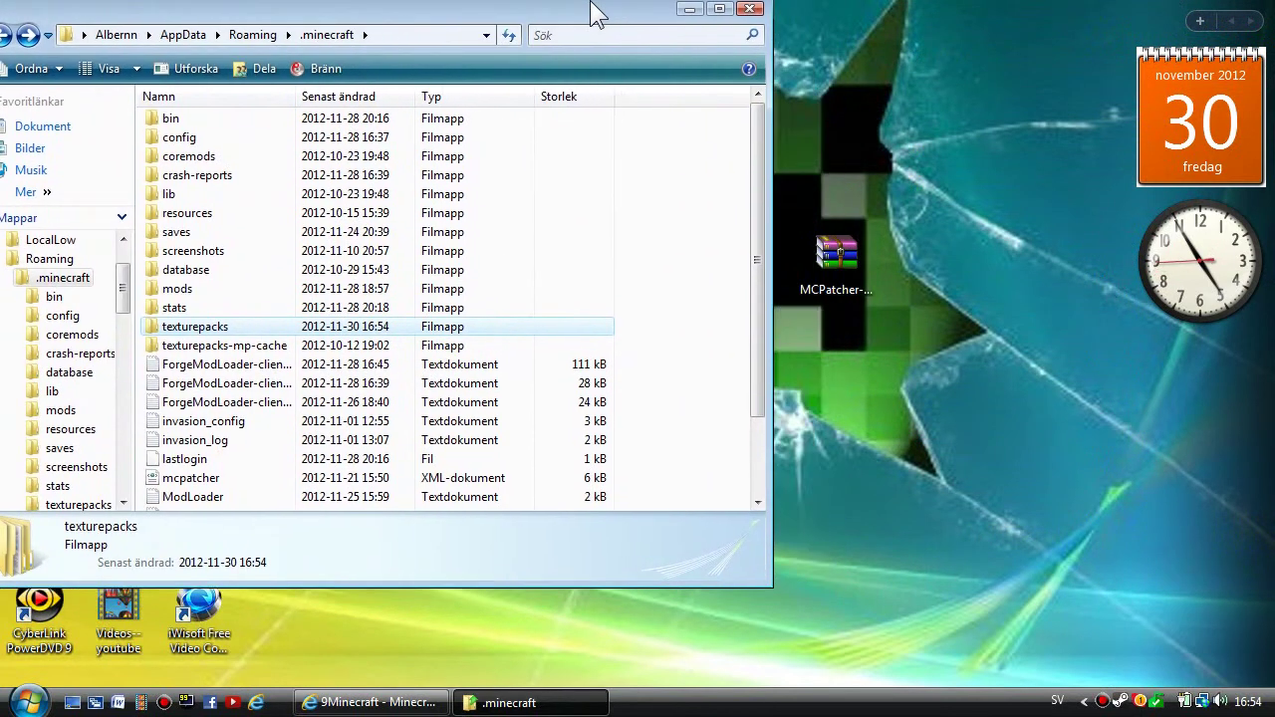
Step: Open the MCPatcher-HD-Windows archive, dismiss the WinRAR licence notice, and run the mcpatcher-2.4.3 program from it
{"action": "double_click", "coordinate": [853, 260]}
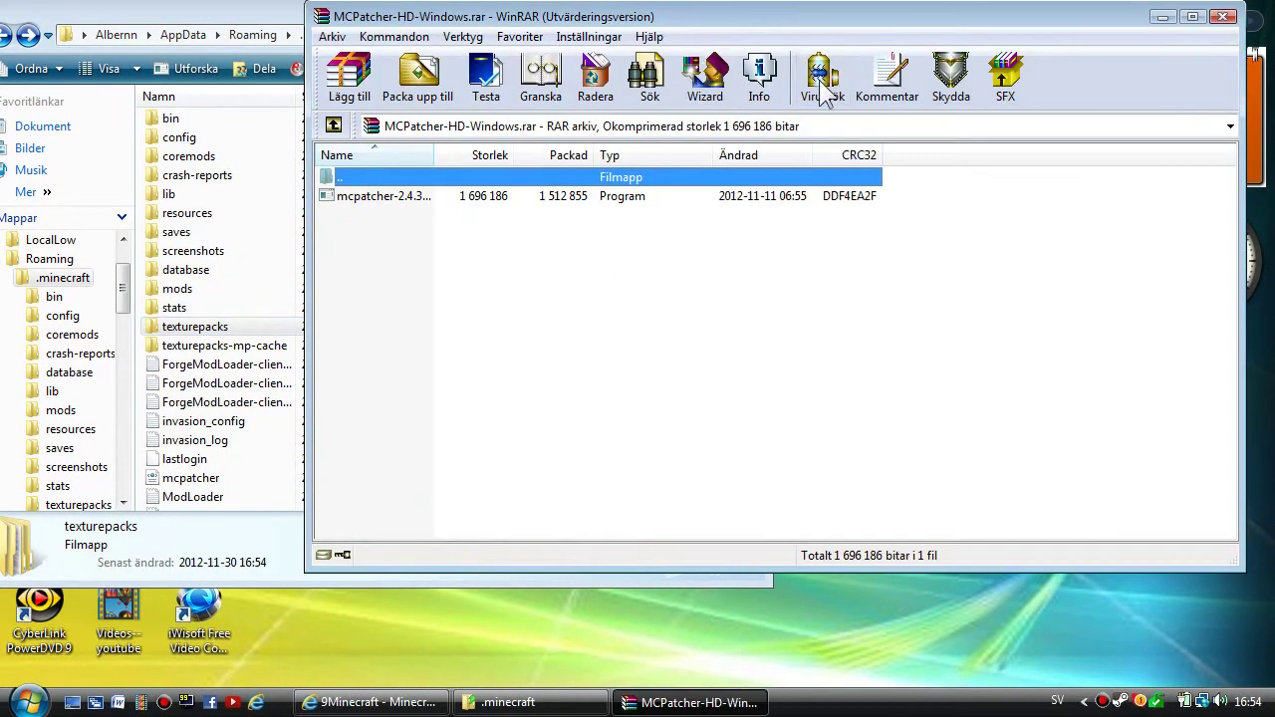
{"action": "left_click_drag", "start_coordinate": [809, 29], "coordinate": [1128, 62]}
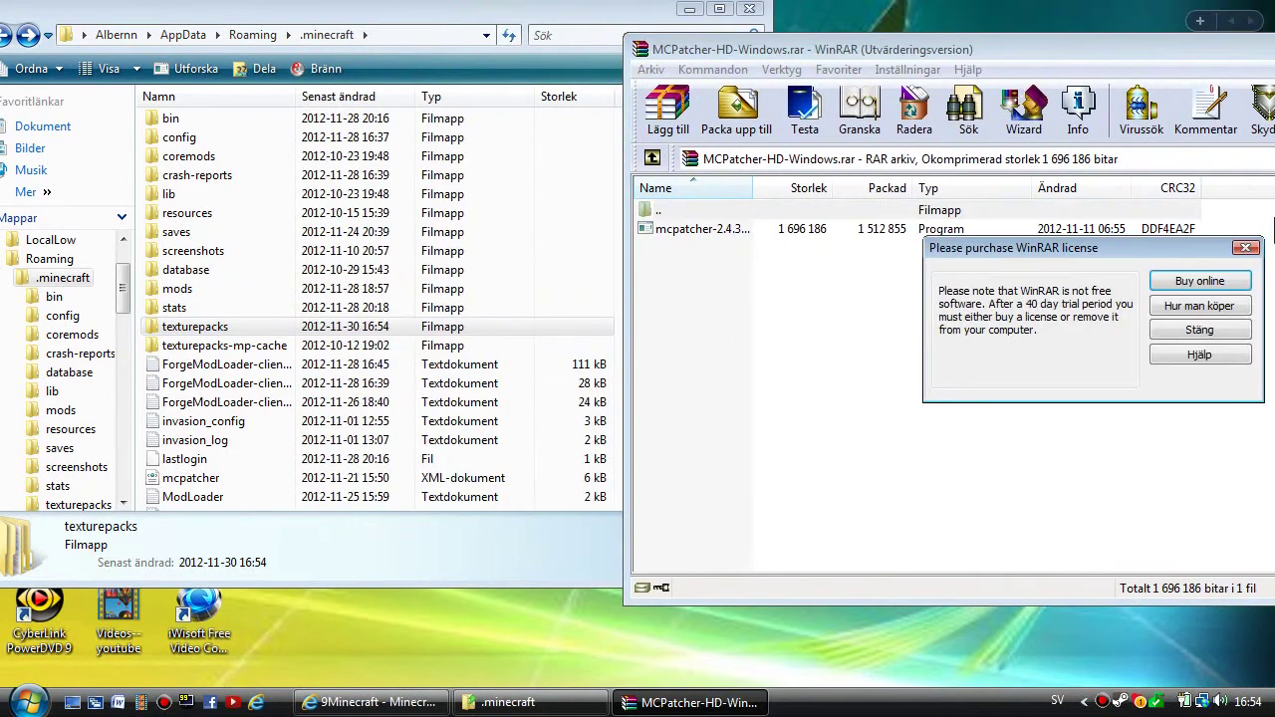
{"action": "left_click", "coordinate": [1202, 330]}
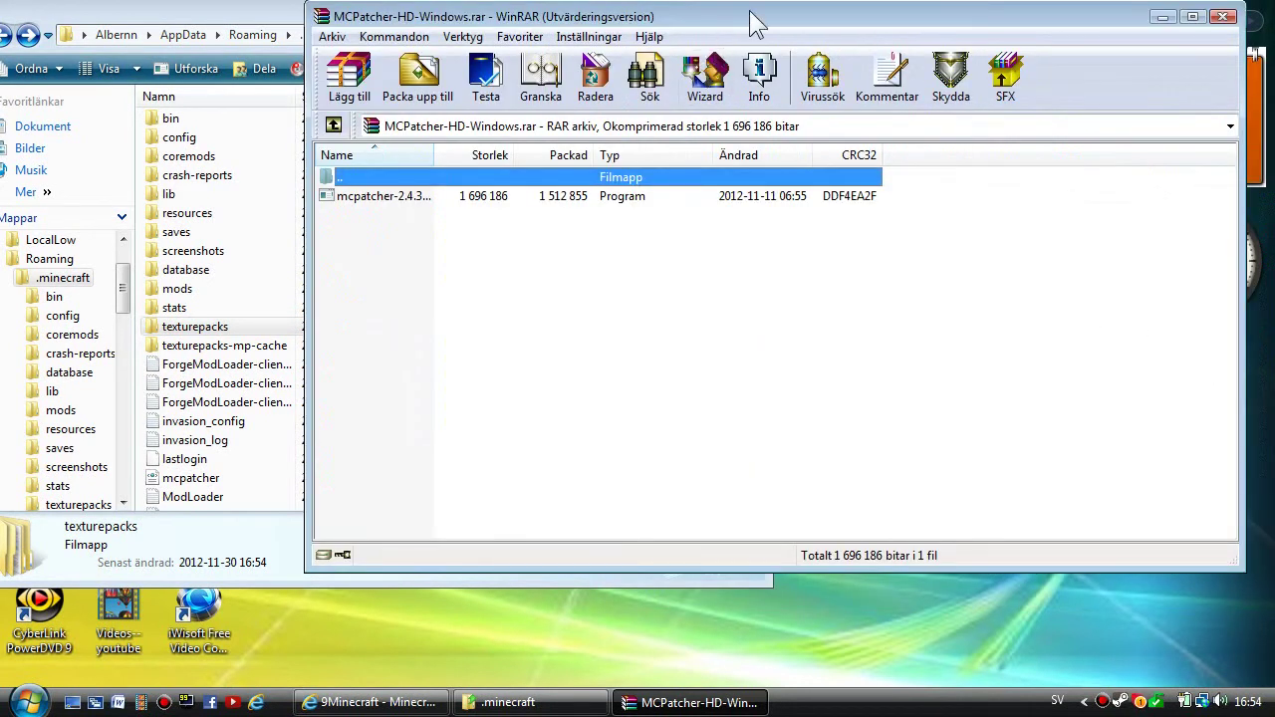
{"action": "left_click_drag", "start_coordinate": [877, 43], "coordinate": [1130, 62]}
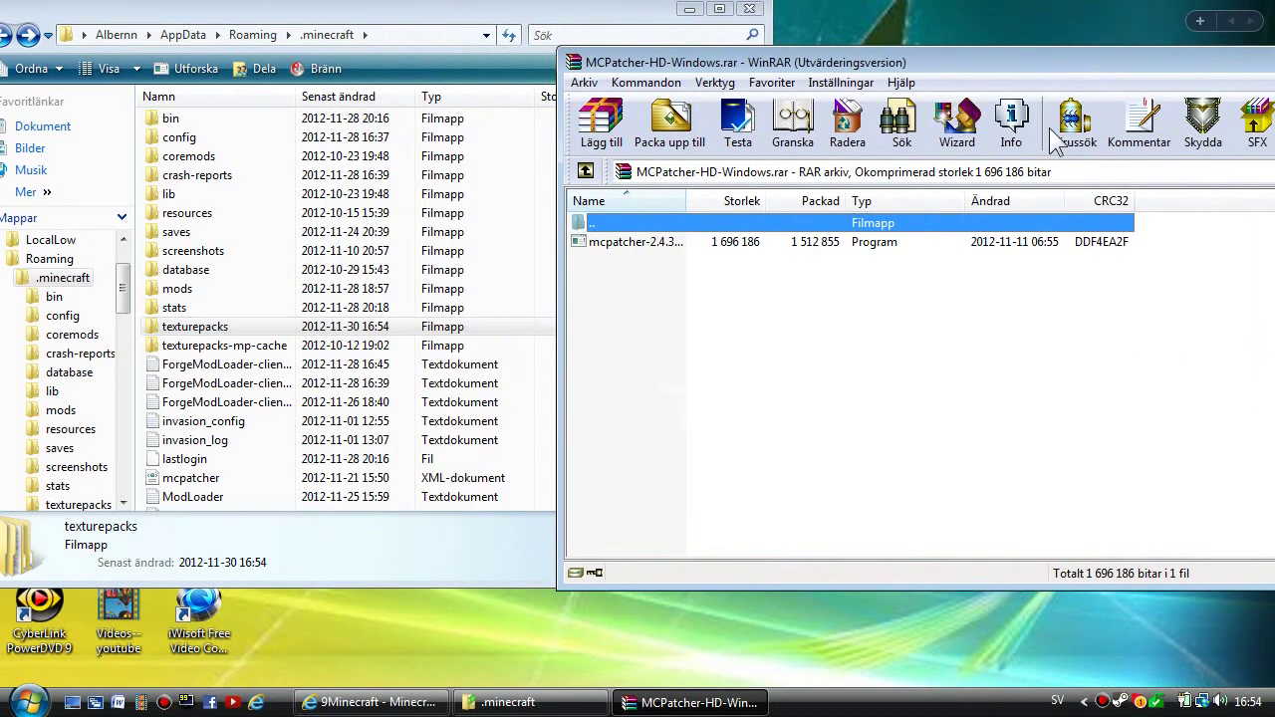
{"action": "left_click", "coordinate": [679, 242]}
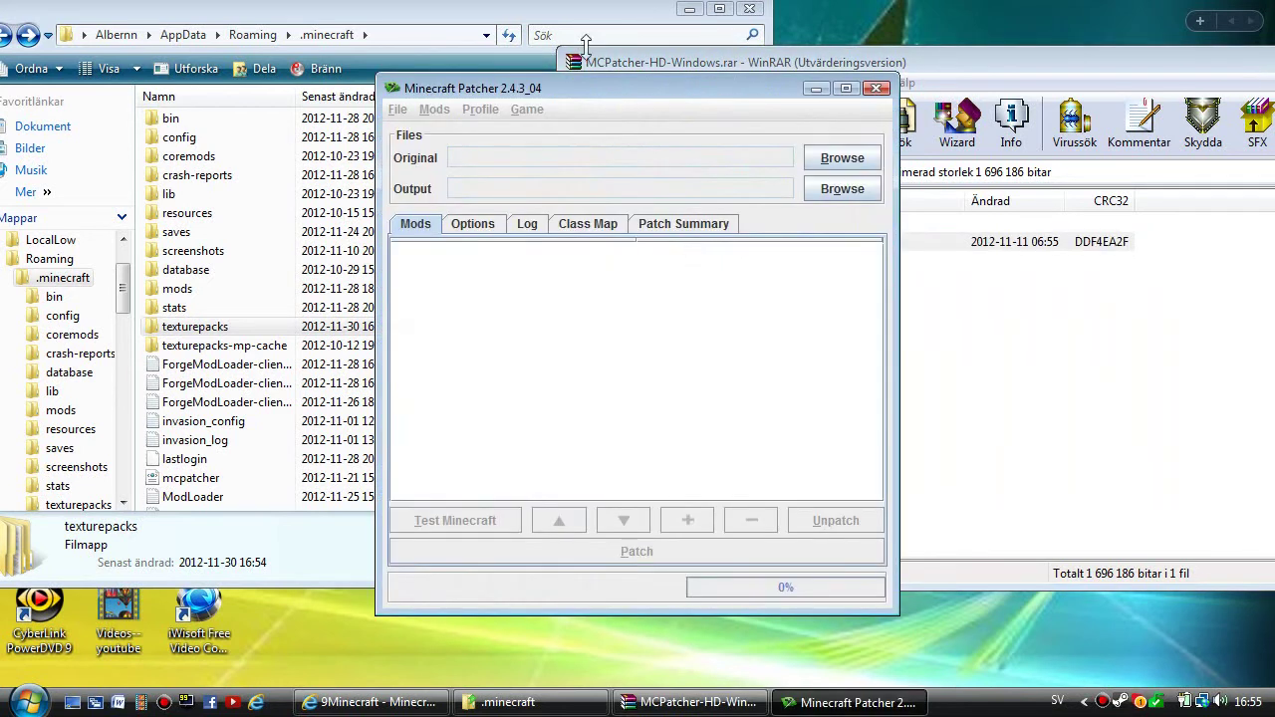
Step: Minimize the WinRAR and .minecraft windows and reposition the MCPatcher window on the desktop
{"action": "left_click_drag", "start_coordinate": [590, 85], "coordinate": [314, 64]}
{"action": "left_click_drag", "start_coordinate": [1218, 70], "coordinate": [668, 74]}
{"action": "left_click", "coordinate": [870, 73]}
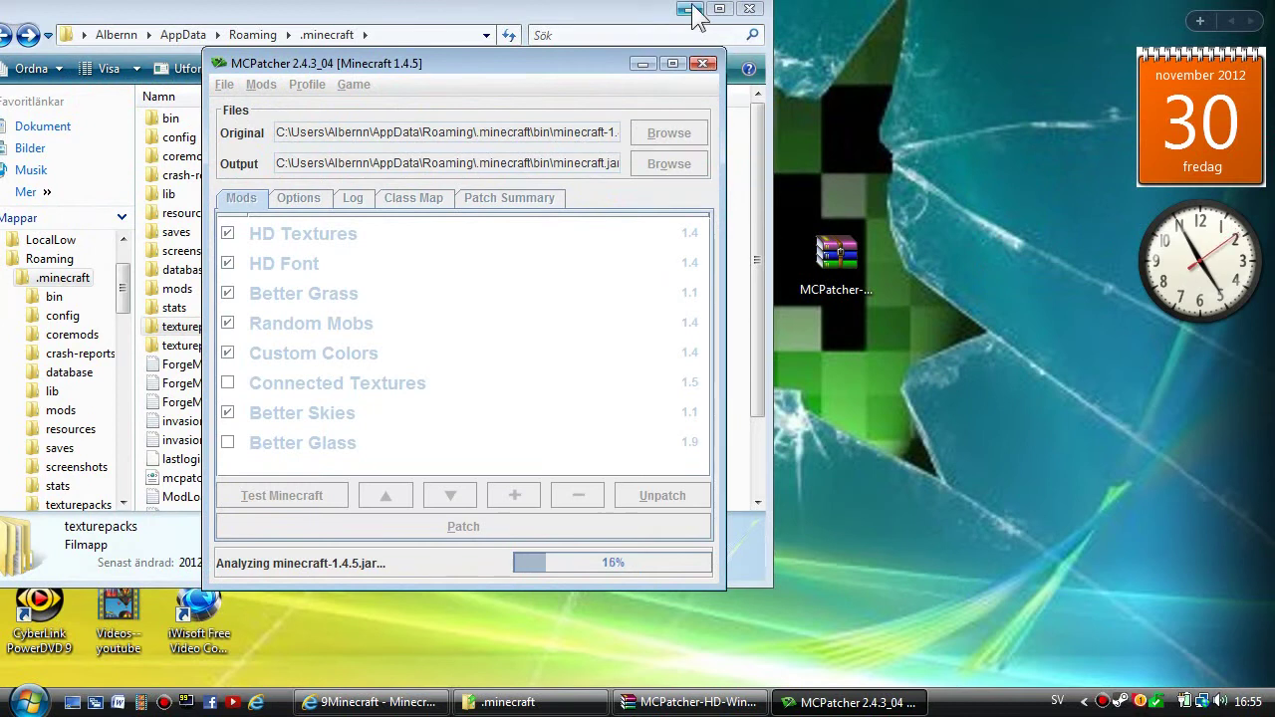
{"action": "left_click", "coordinate": [689, 10]}
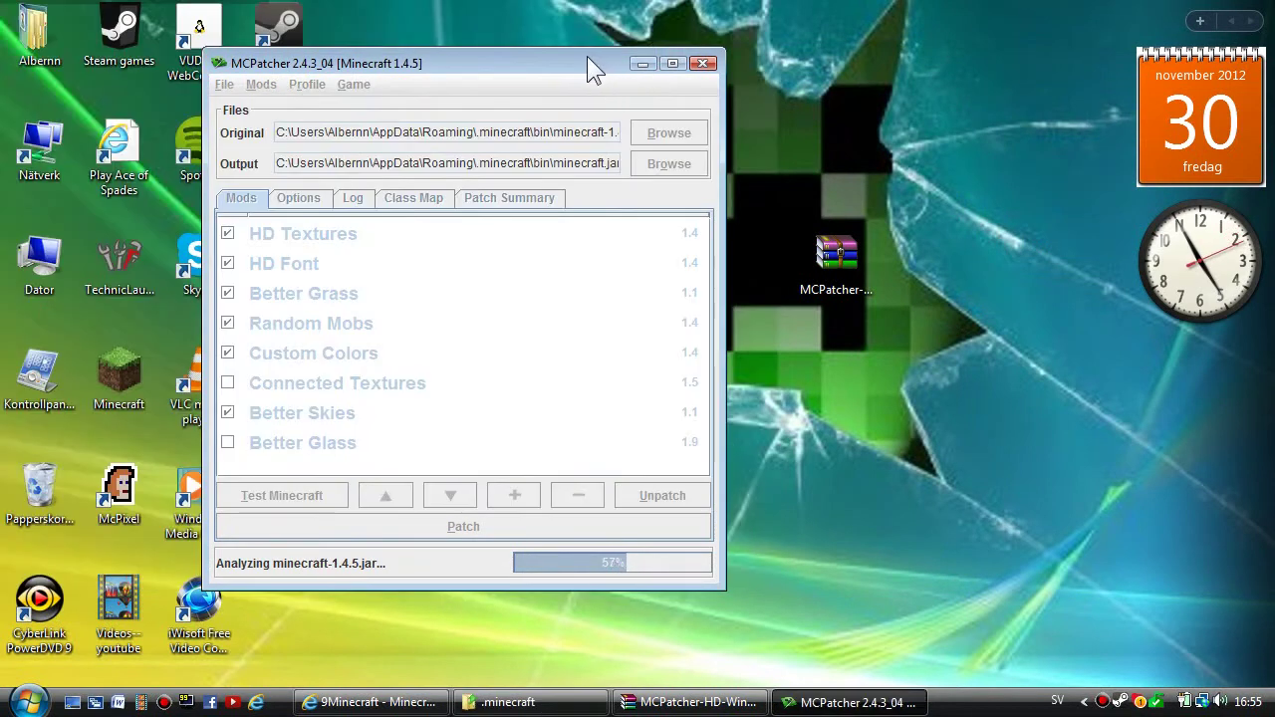
{"action": "left_click_drag", "start_coordinate": [589, 71], "coordinate": [878, 12]}
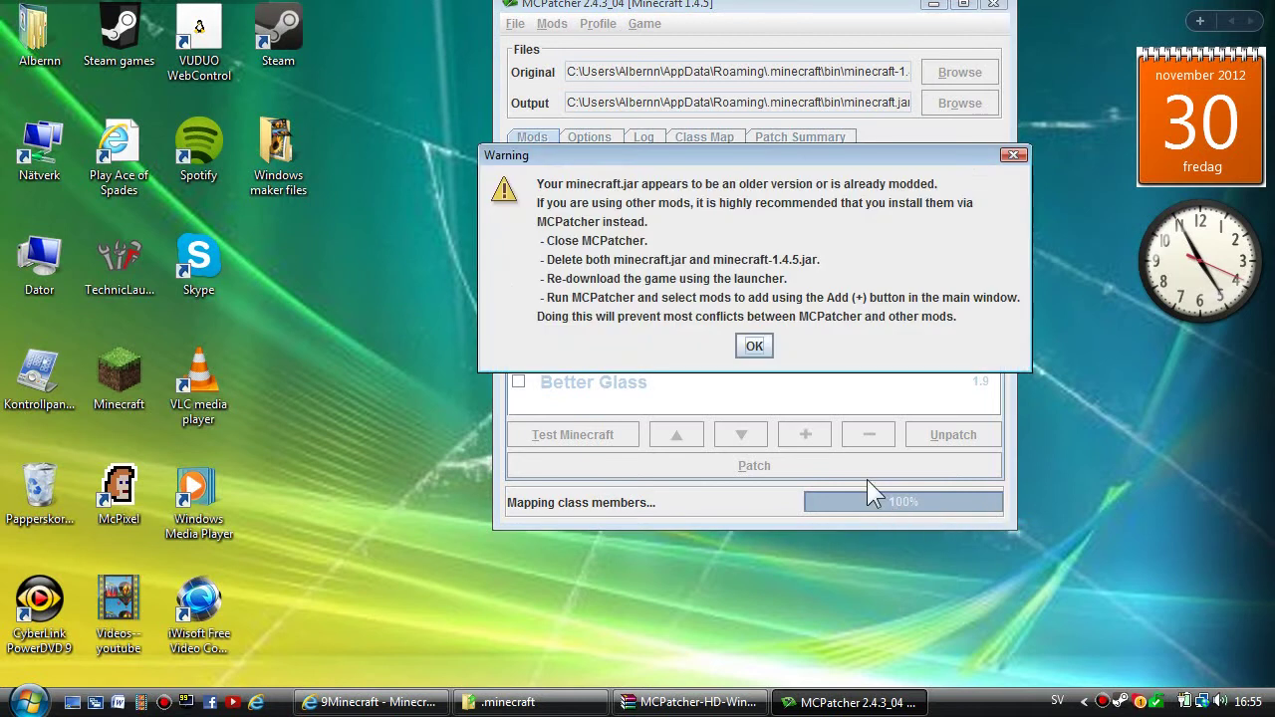
Step: Dismiss the modded minecraft.jar warning, patch Minecraft 1.4.5 with the preselected mods, and close MCPatcher
{"action": "left_click", "coordinate": [755, 347]}
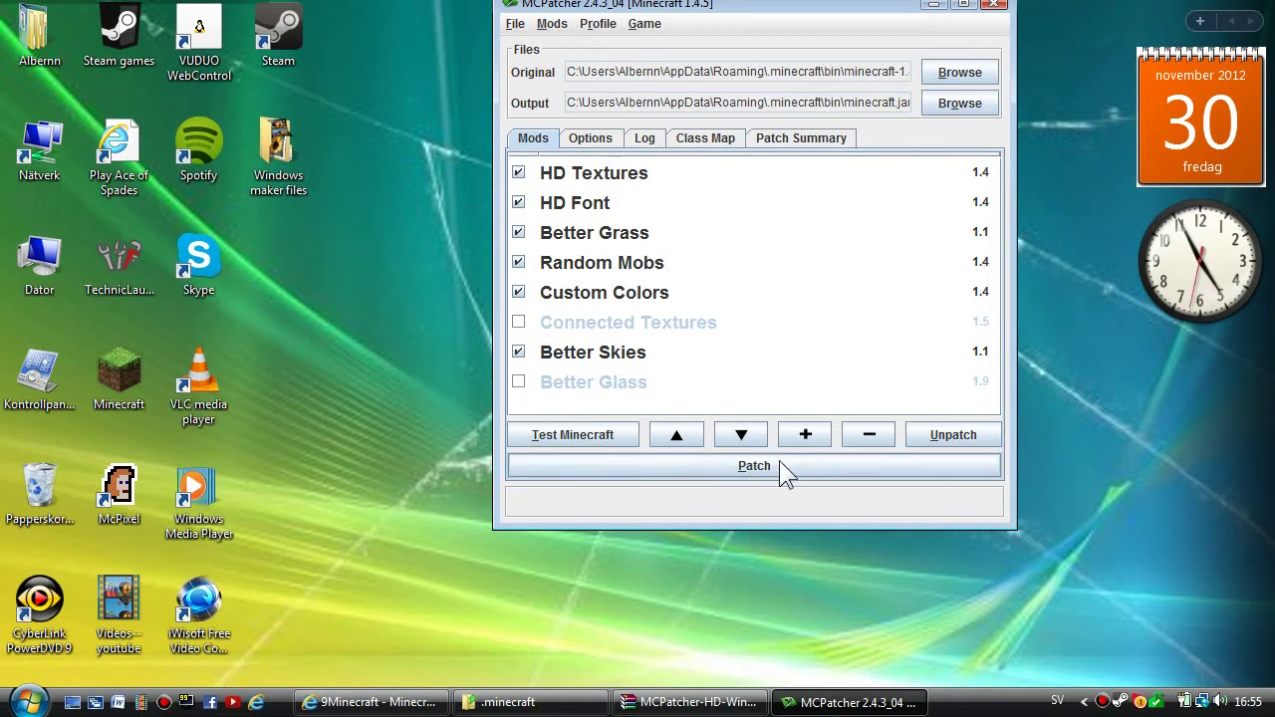
{"action": "left_click", "coordinate": [781, 463]}
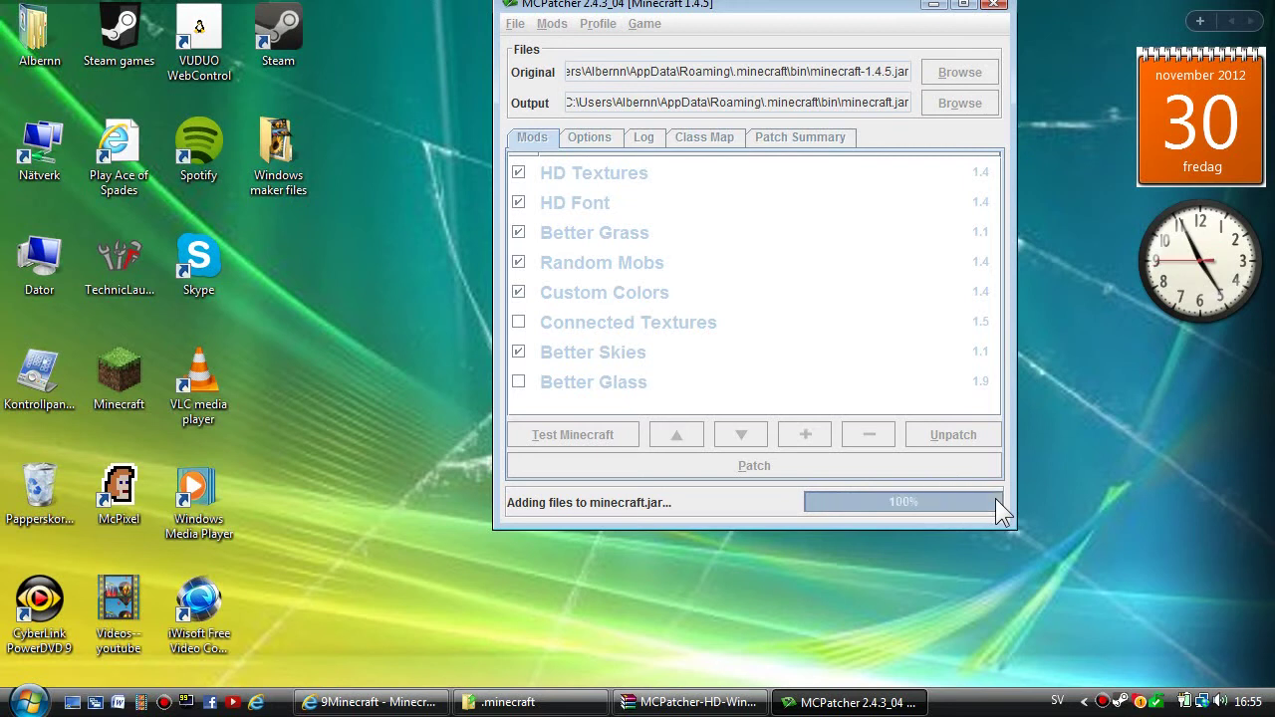
{"action": "left_click_drag", "start_coordinate": [869, 4], "coordinate": [745, 107]}
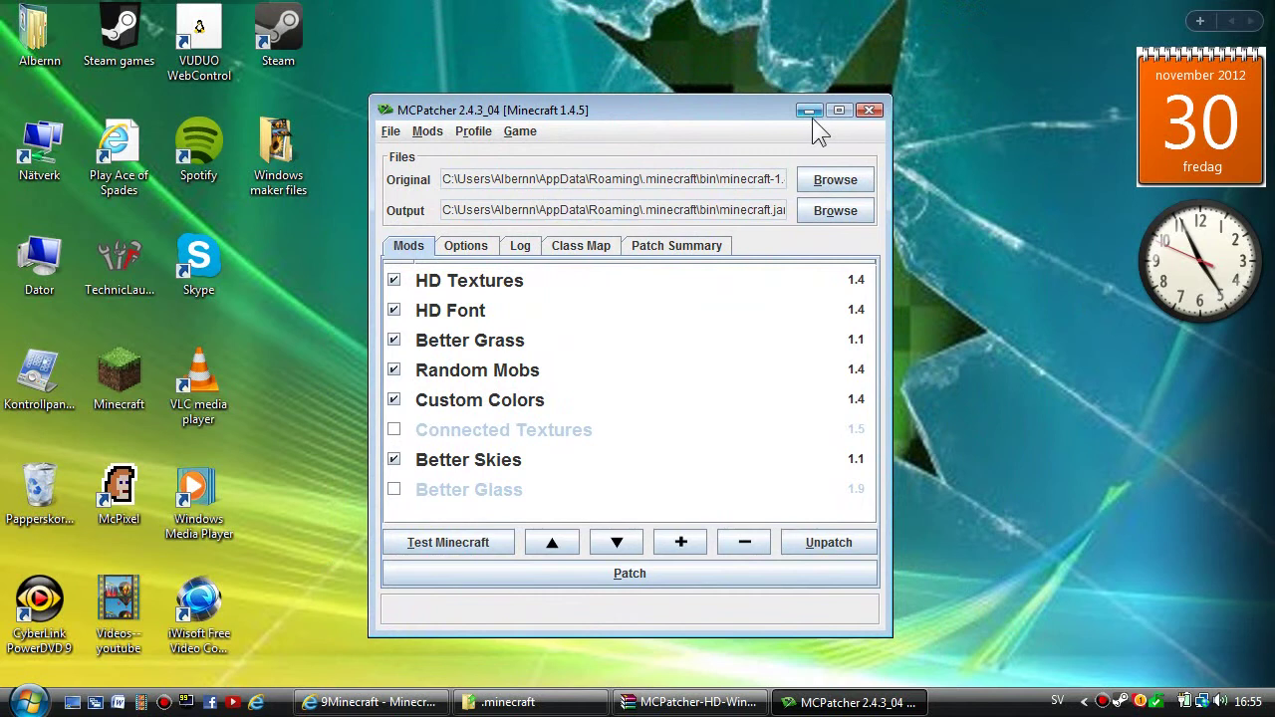
{"action": "left_click", "coordinate": [881, 109]}
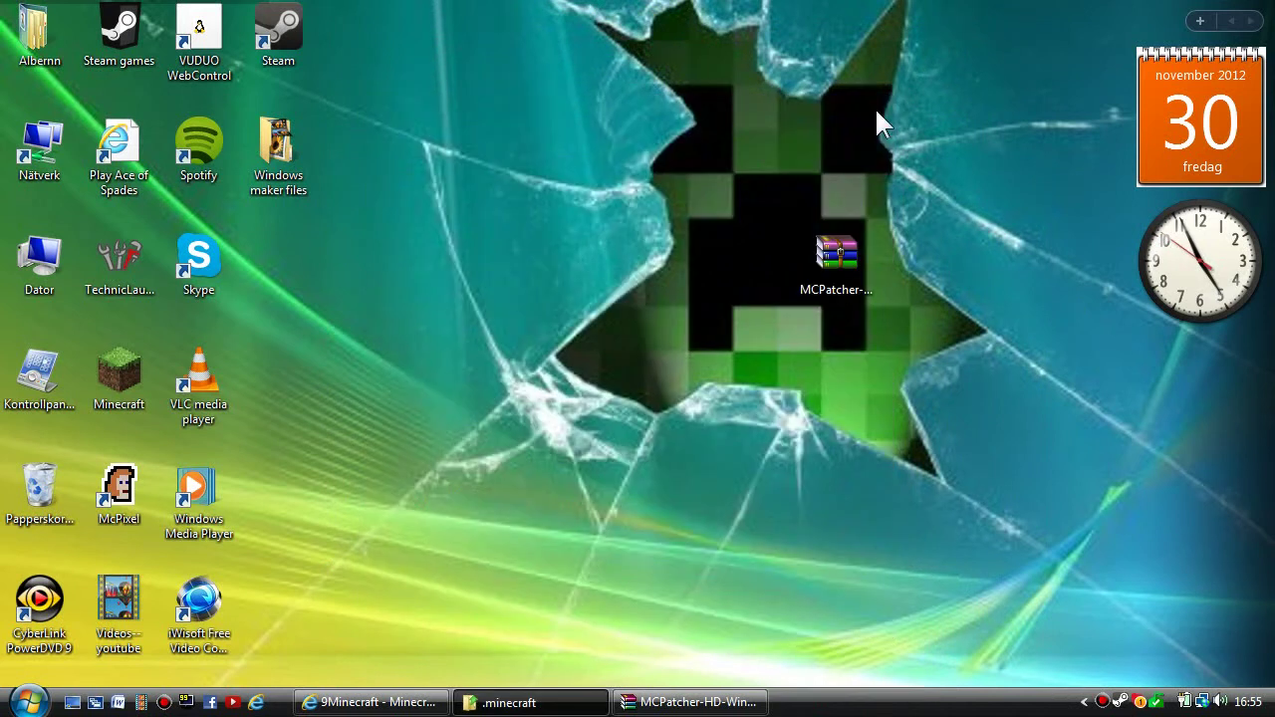
Step: Close the 9Minecraft browser window
{"action": "right_click", "coordinate": [414, 709]}
{"action": "left_click", "coordinate": [439, 691]}
{"action": "left_click", "coordinate": [601, 359]}
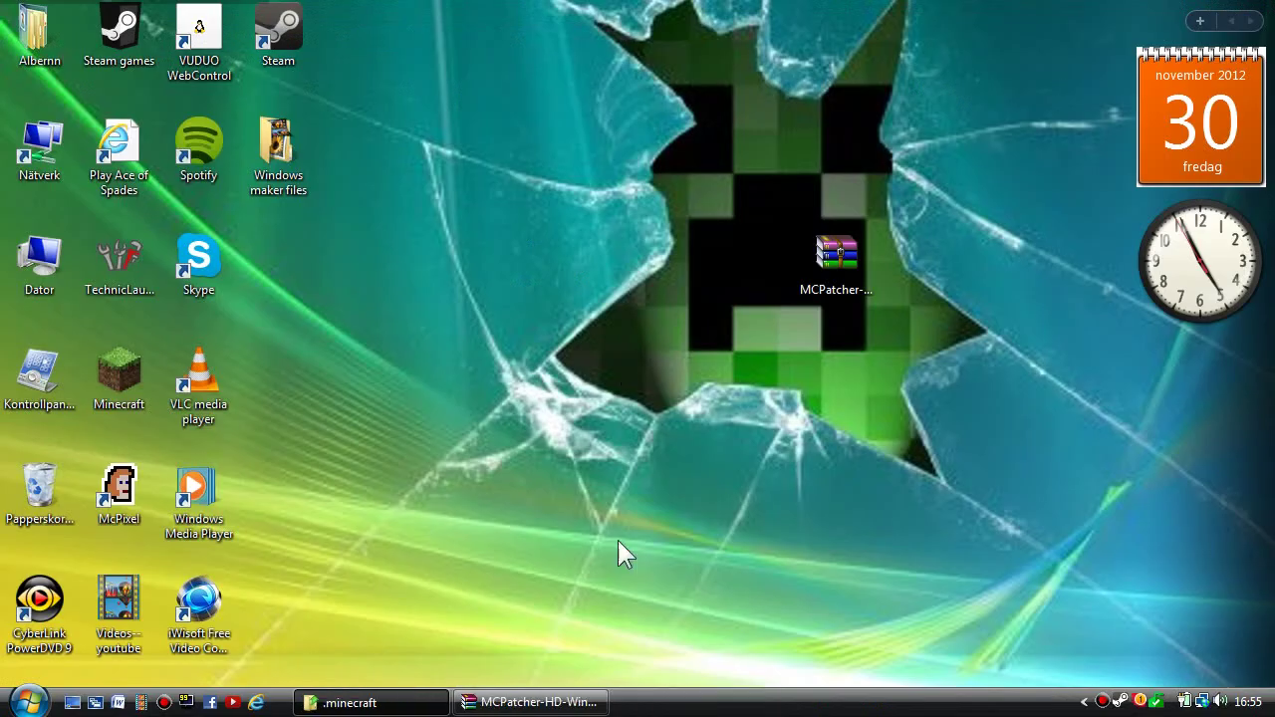
Step: Launch Minecraft, log in with the remembered account, and maximize the game window
{"action": "double_click", "coordinate": [138, 361]}
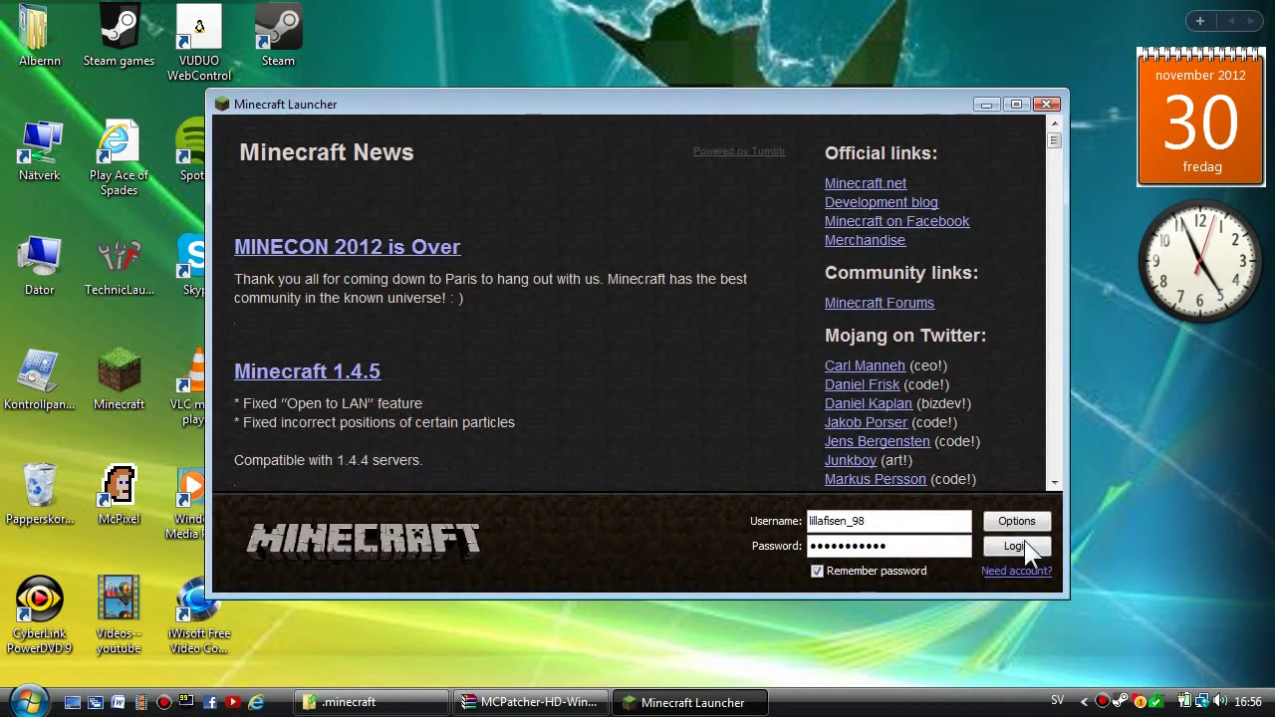
{"action": "left_click", "coordinate": [1024, 546]}
{"action": "left_click", "coordinate": [1016, 105]}
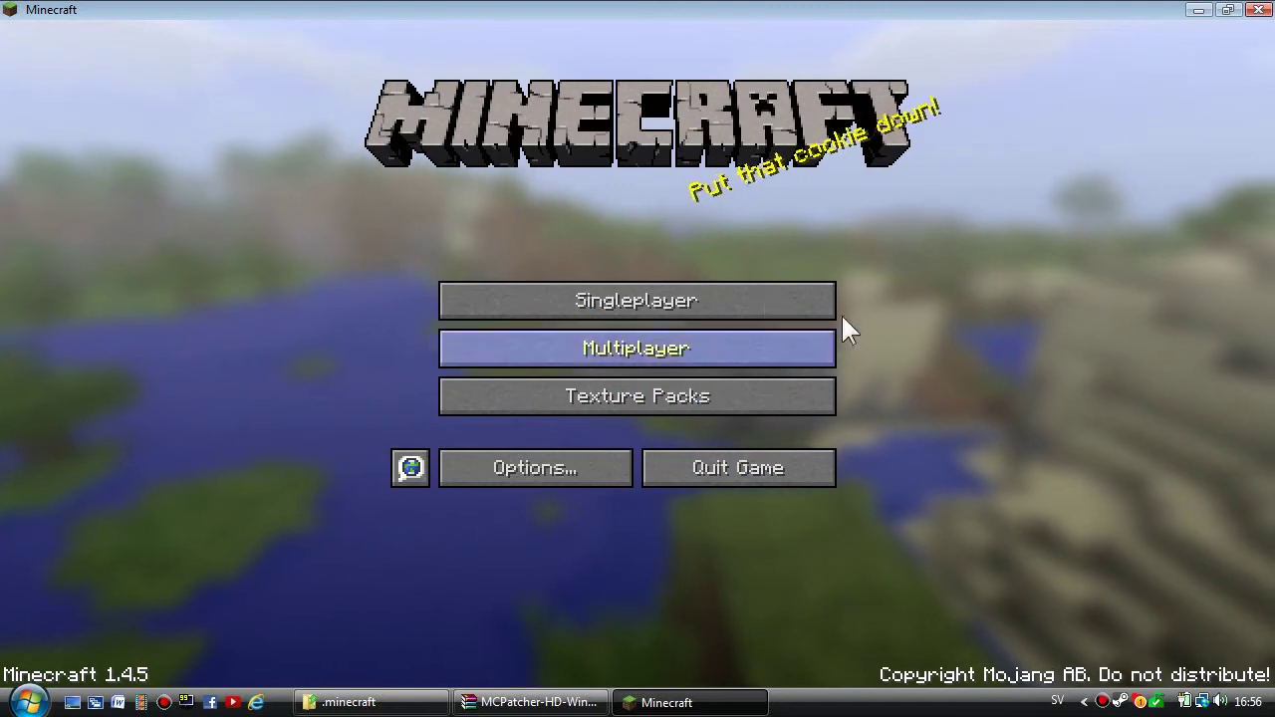
Step: Select Mine Wars.zip as the texture pack in Minecraft and return to the title screen
{"action": "left_click", "coordinate": [489, 399]}
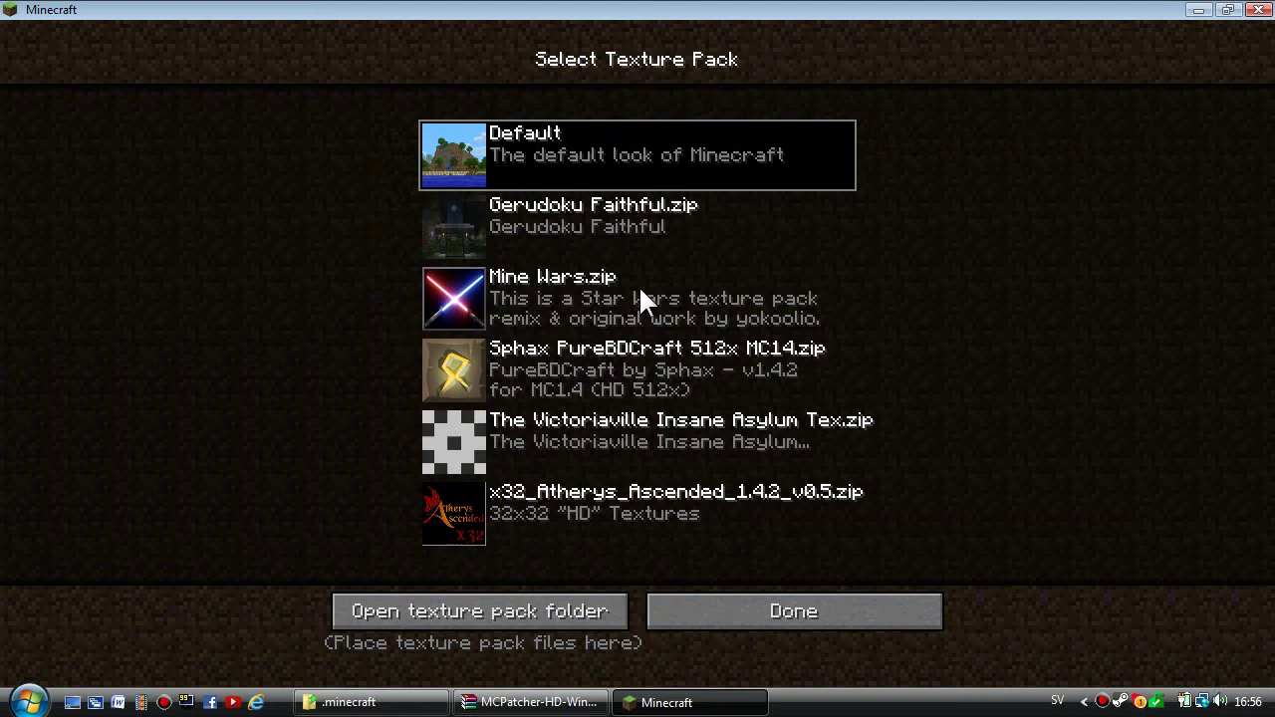
{"action": "left_click", "coordinate": [504, 287]}
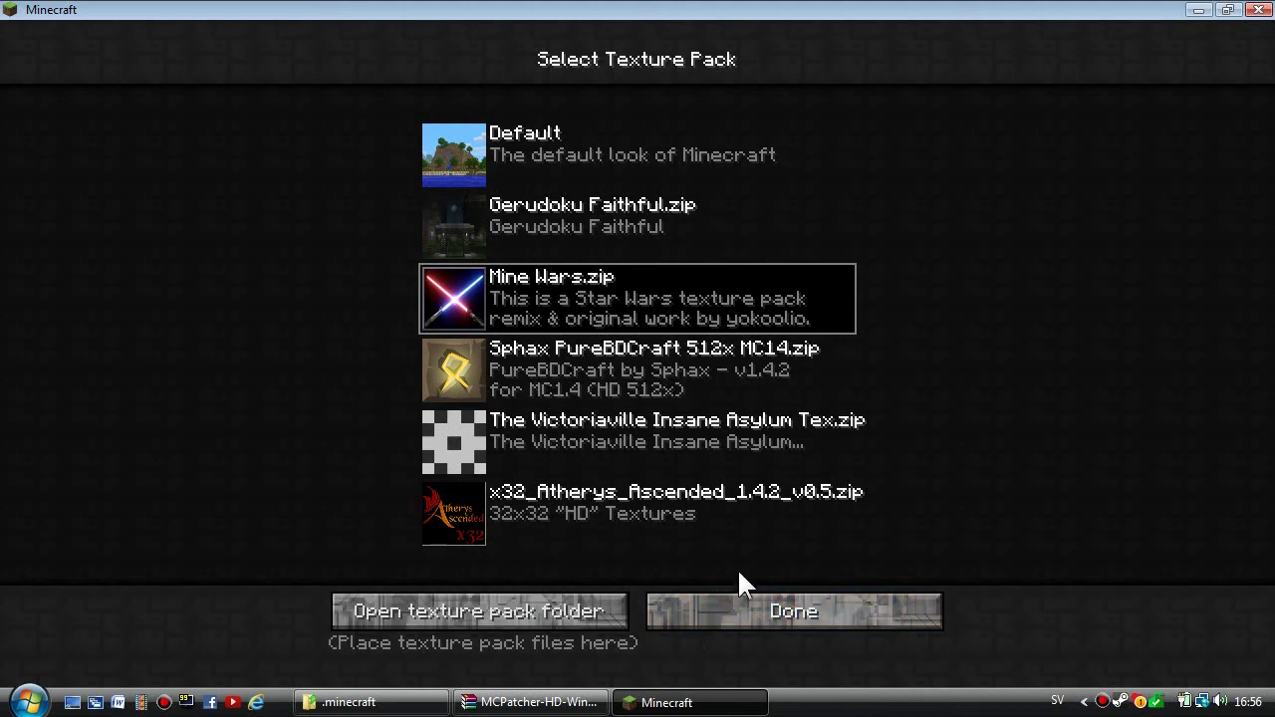
{"action": "left_click", "coordinate": [787, 612]}
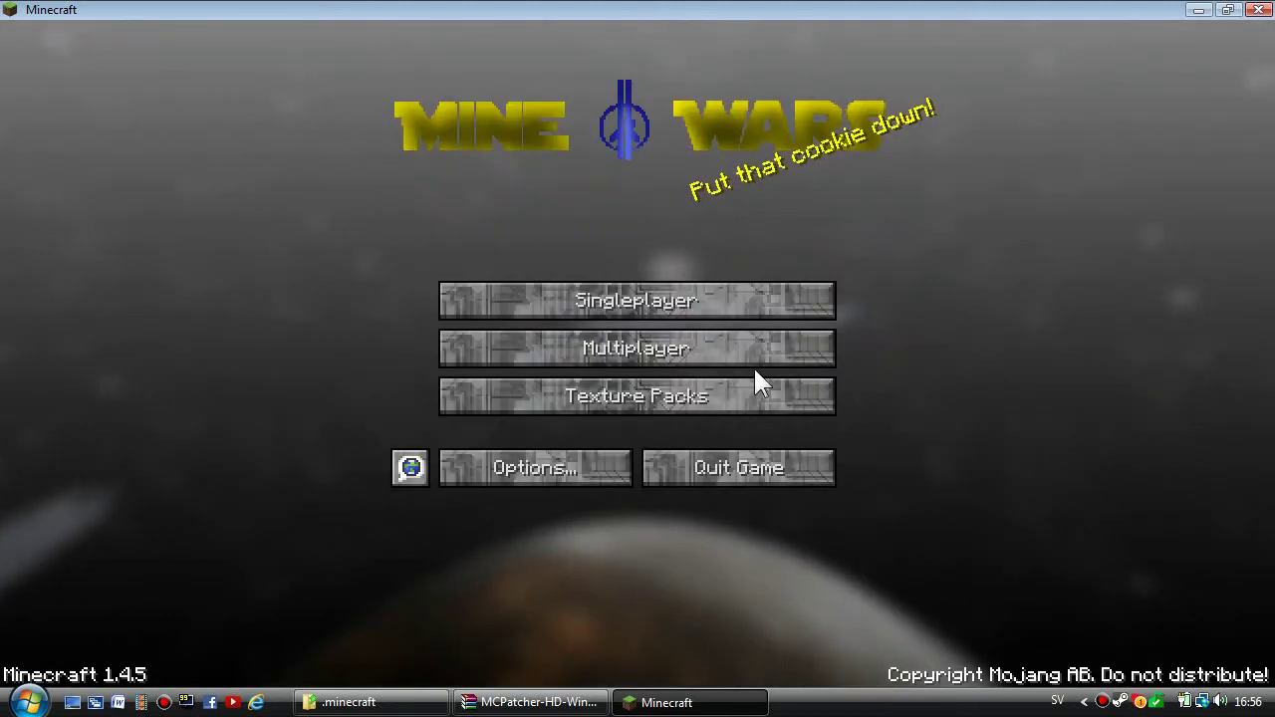